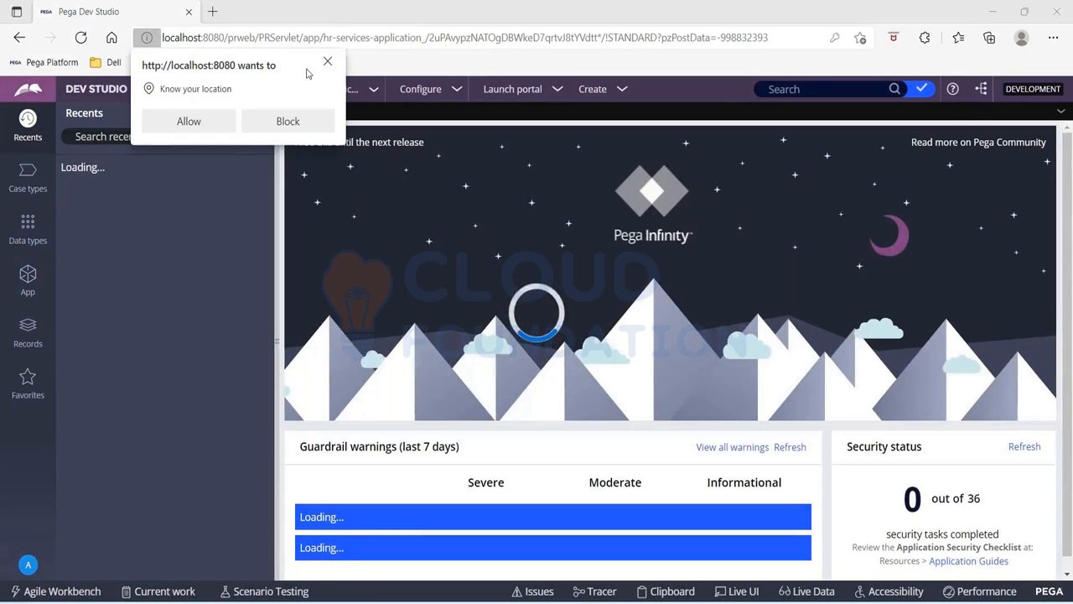
Dismiss the location request and open the definition of the HR Services Application
left_click(327, 64)
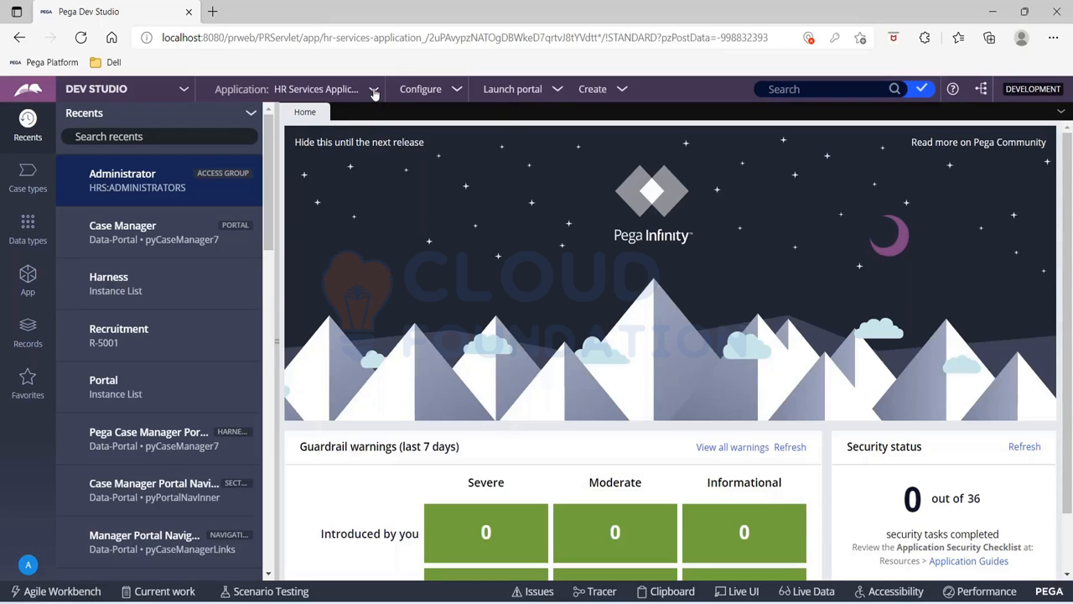
left_click(374, 92)
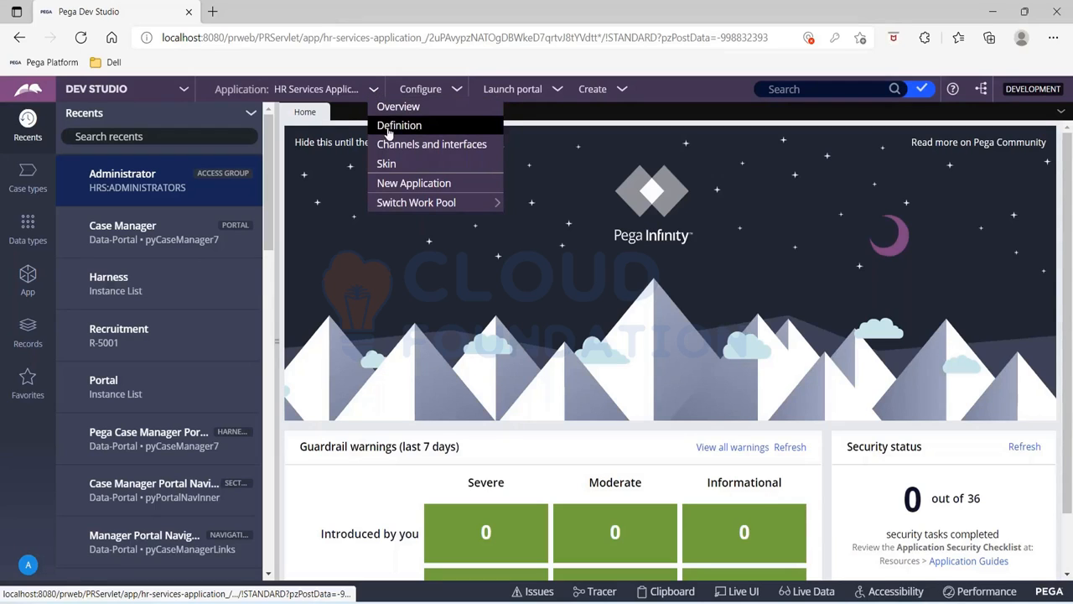
left_click(388, 127)
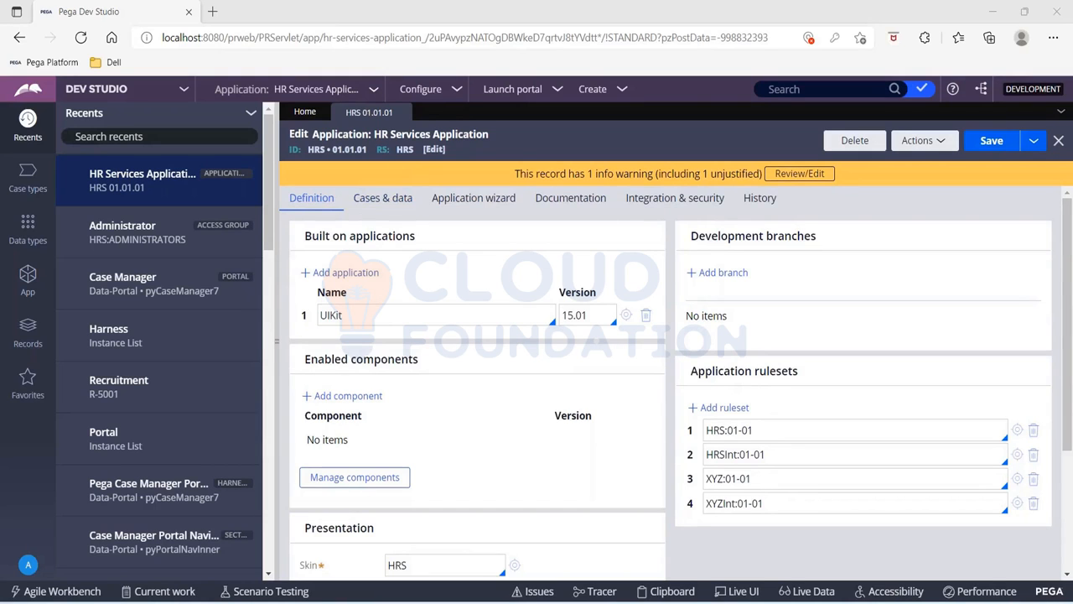
Try the patch version suffix -65 on the HRS:01-01 application ruleset and remove it again
left_click(768, 432)
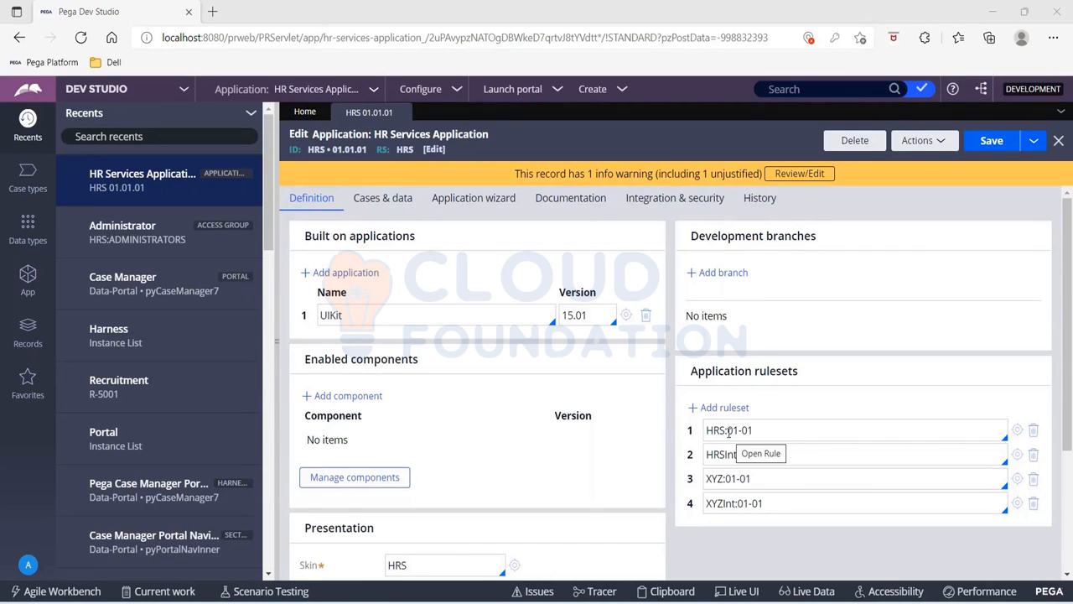
left_click_drag(727, 431, 752, 430)
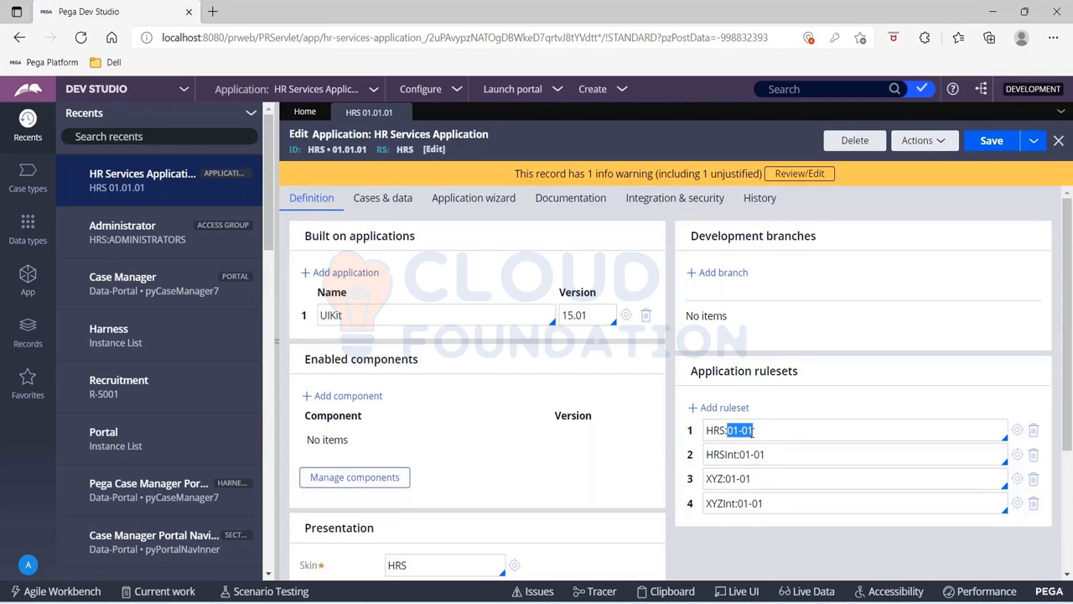
left_click(769, 434)
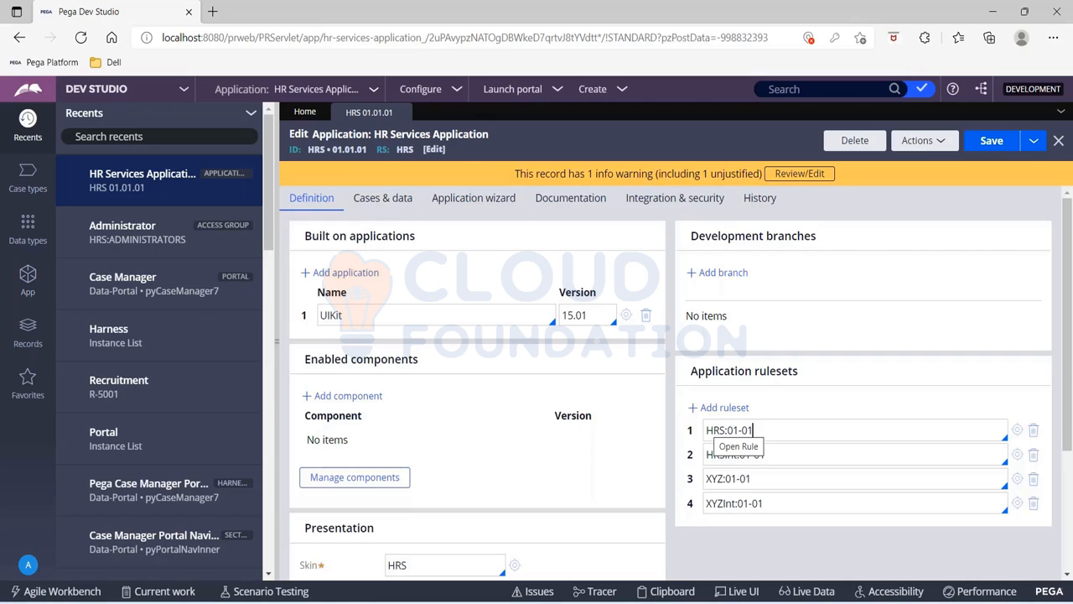
type("-65")
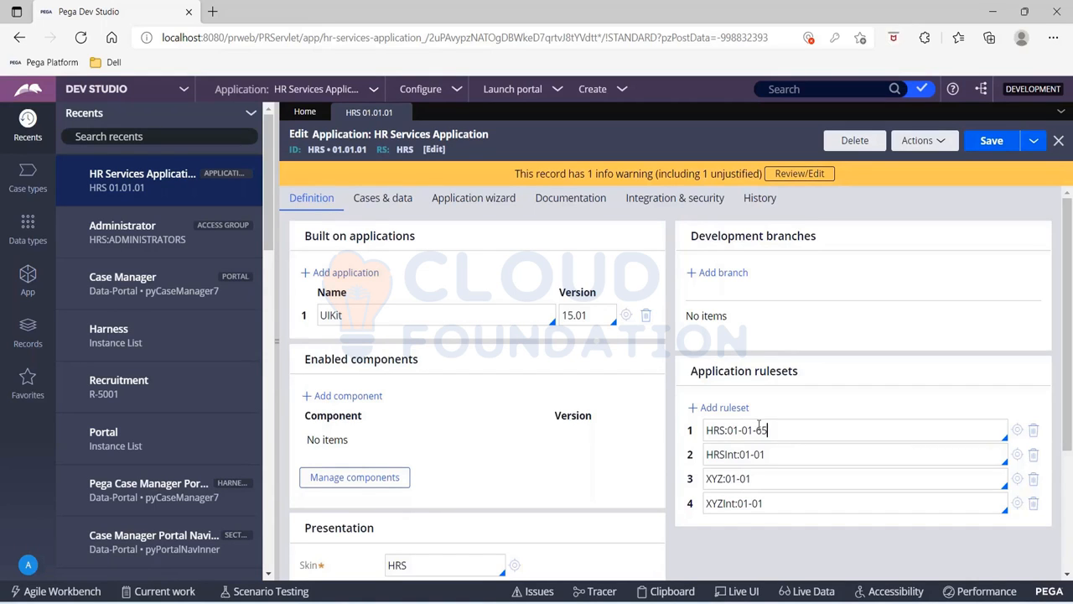
left_click_drag(766, 430, 761, 430)
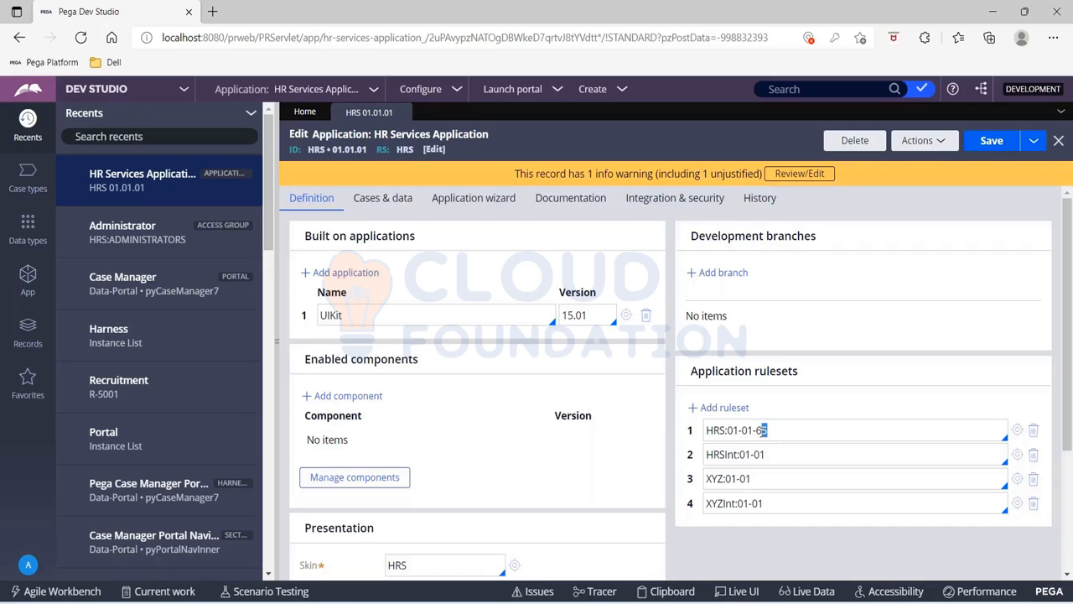
left_click(772, 431)
key("BackSpace")
key("BackSpace")
key("BackSpace")
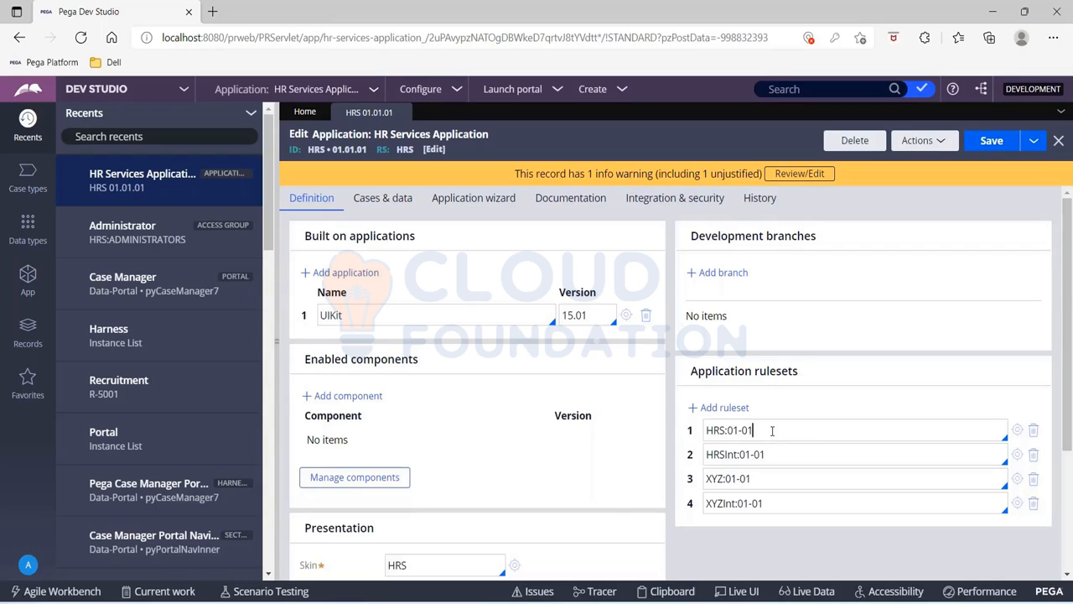
Open the HRS:01-01 ruleset record from the application rulesets
left_click(1017, 431)
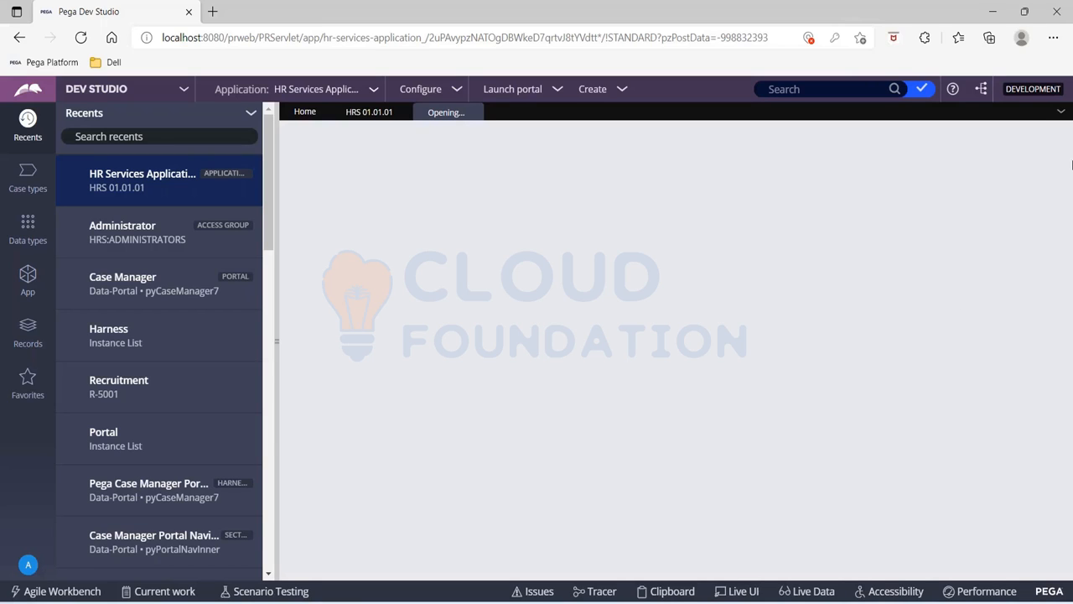
left_click(818, 25)
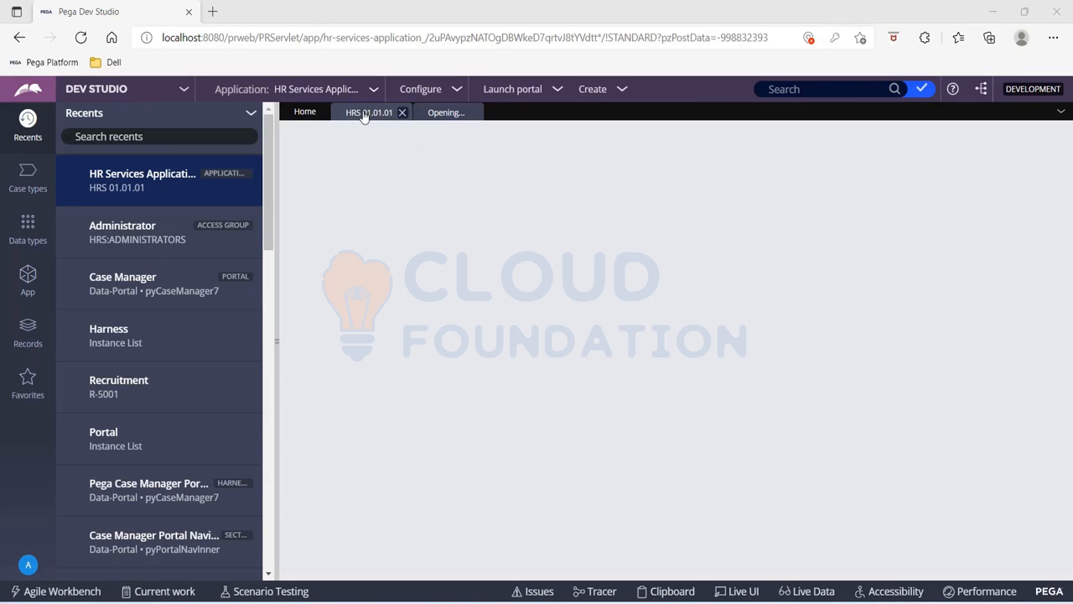
left_click(446, 117)
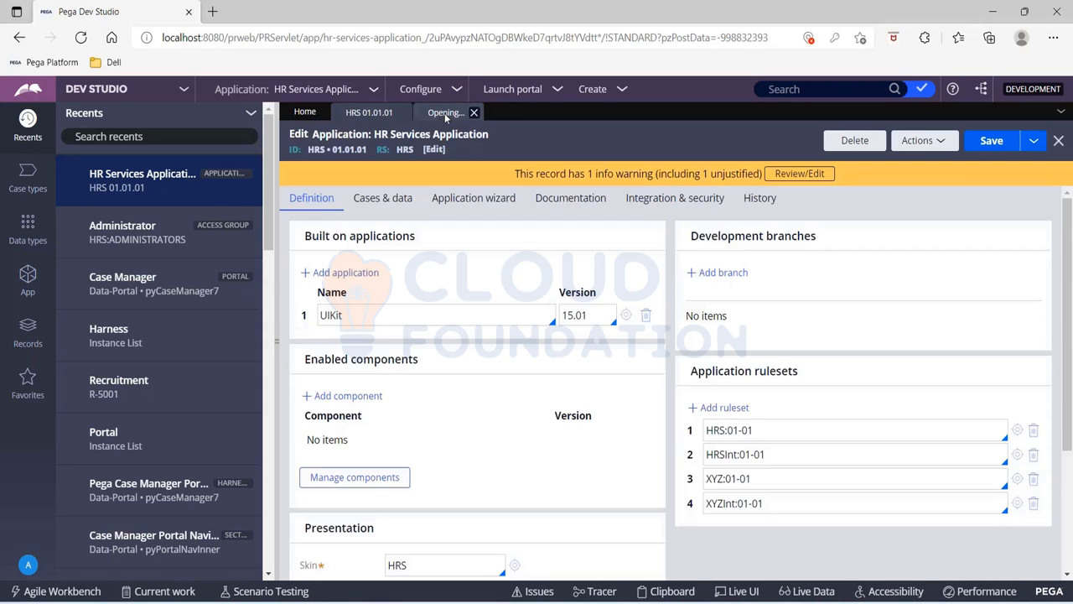
left_click(444, 113)
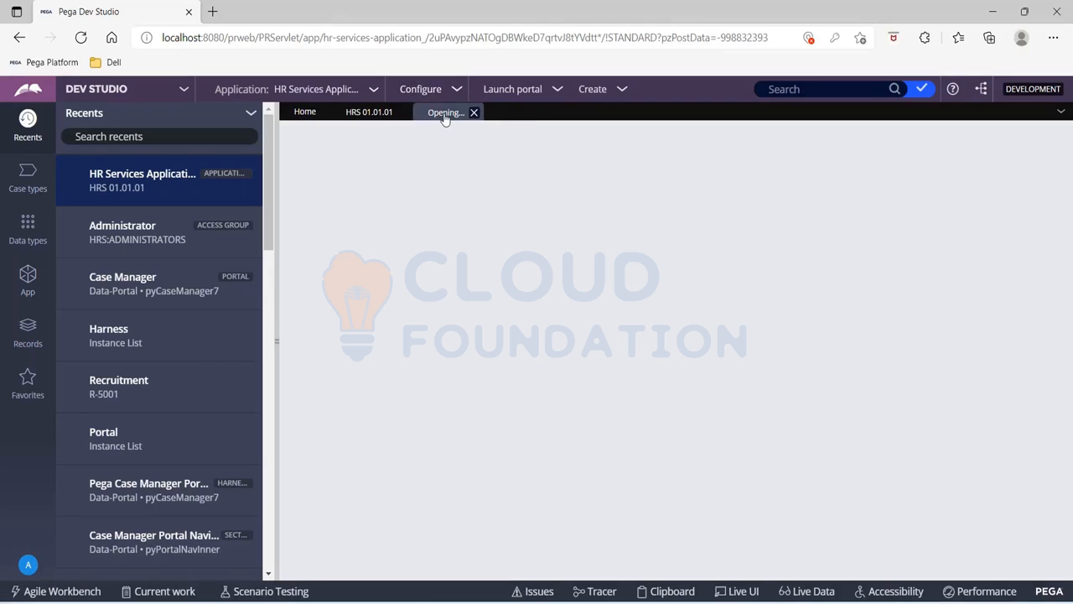
left_click(374, 112)
left_click(436, 116)
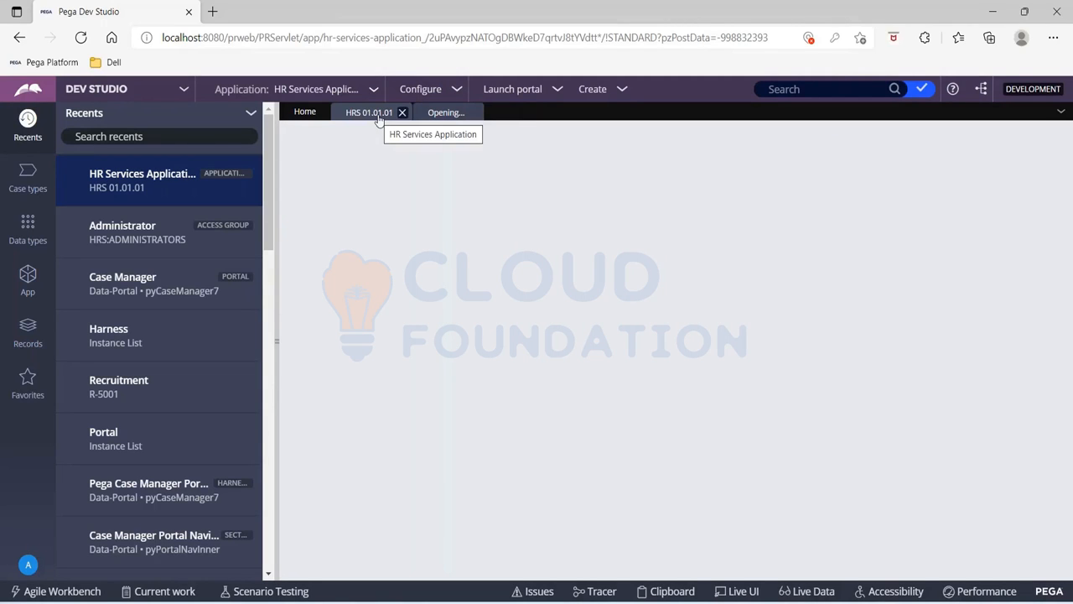
Open the RuleSet Stack landing page for the application structure
left_click(457, 90)
mouse_move(423, 125)
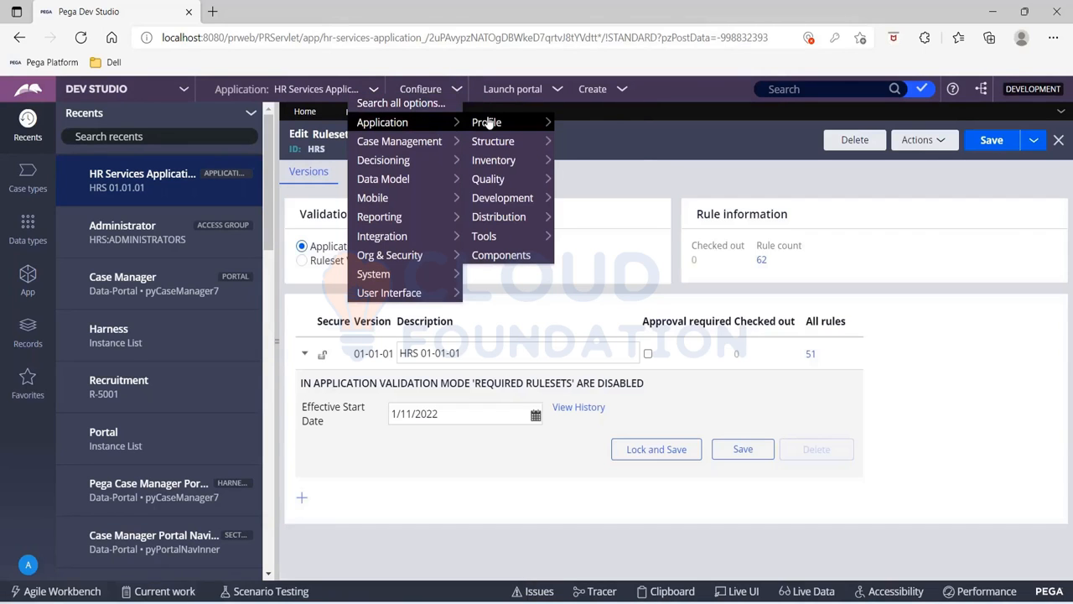
mouse_move(488, 124)
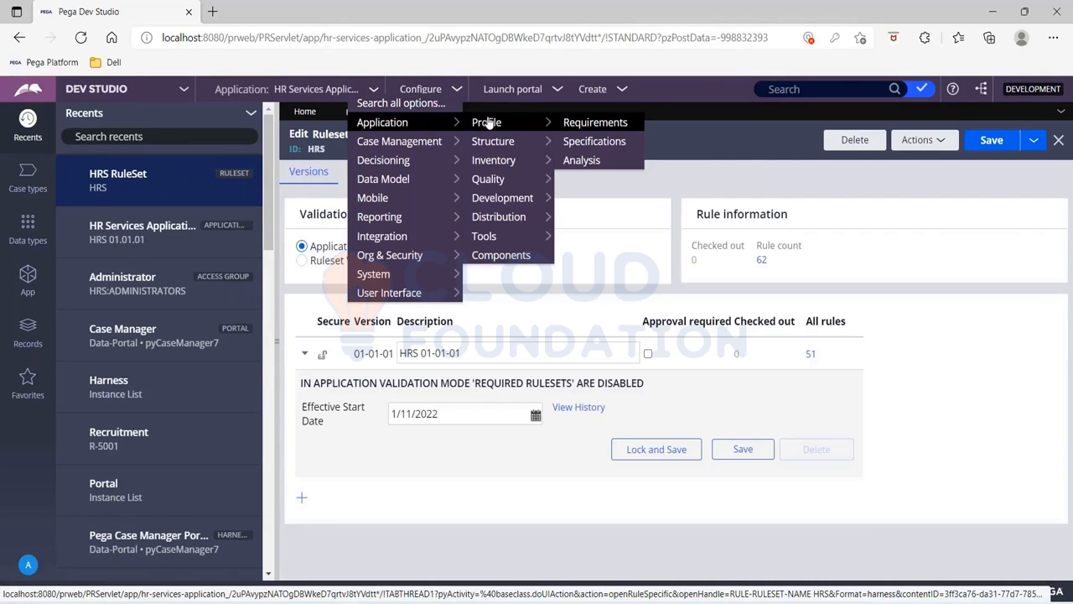
mouse_move(526, 144)
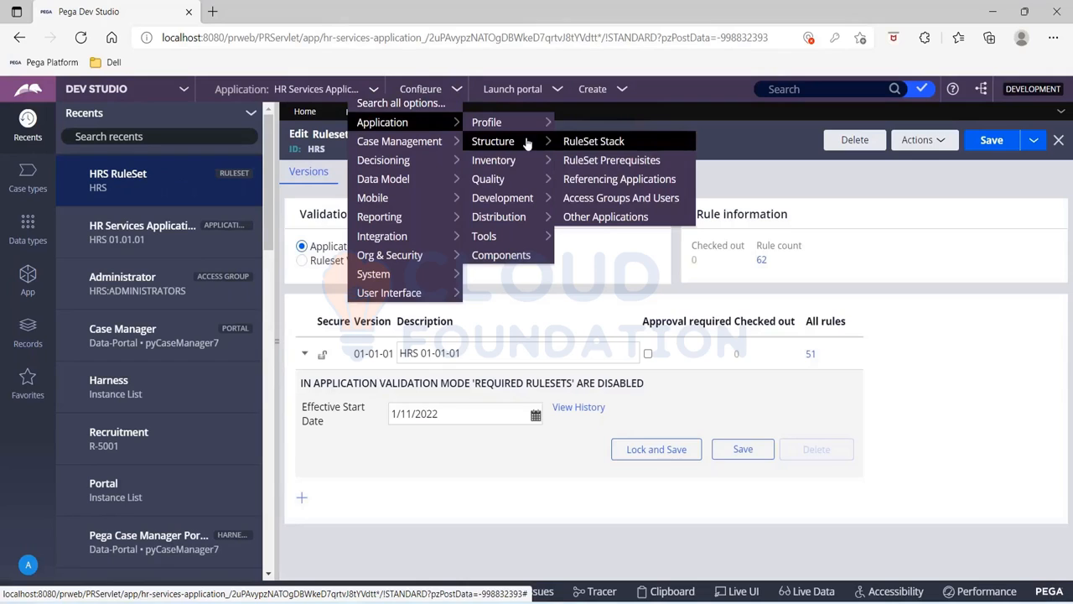
left_click(643, 145)
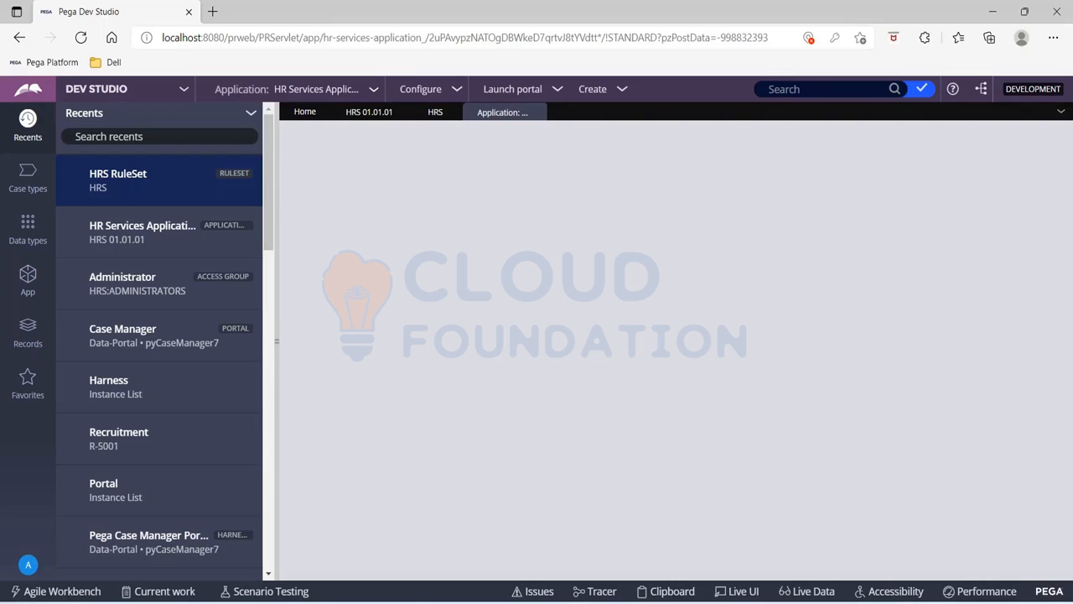
Examine version 01-01-01 in the HRS ruleset record and return to the application structure page
left_click(429, 112)
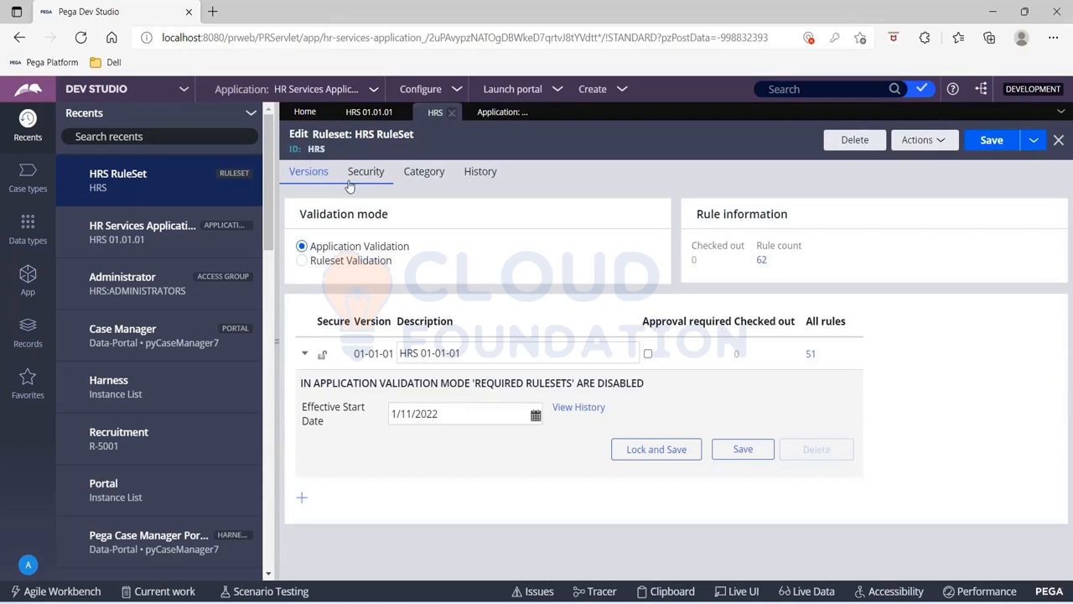
double_click(356, 355)
key("ctrl+a")
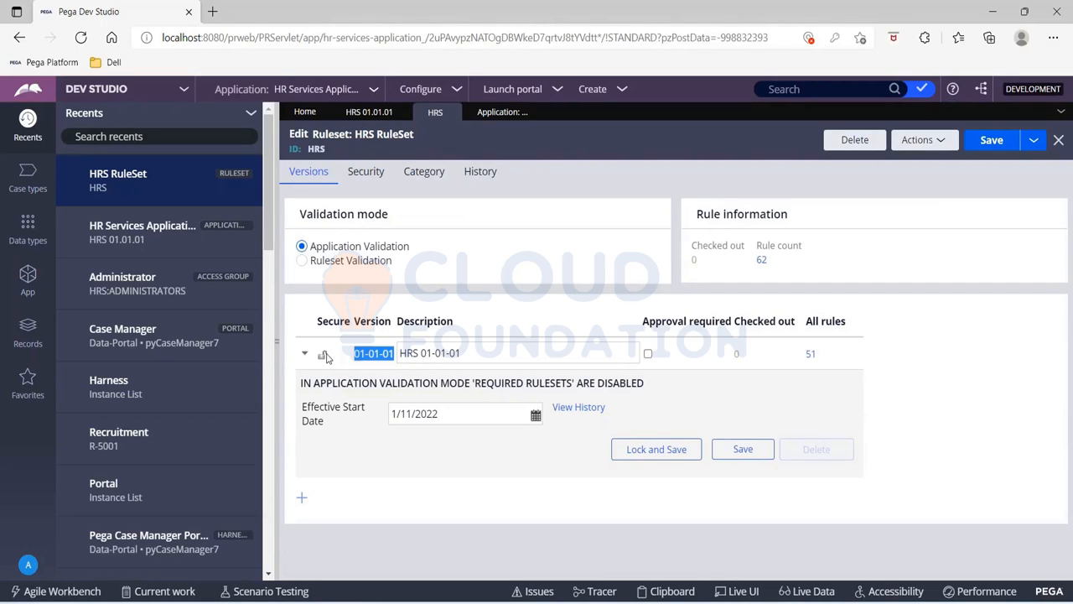
left_click(500, 115)
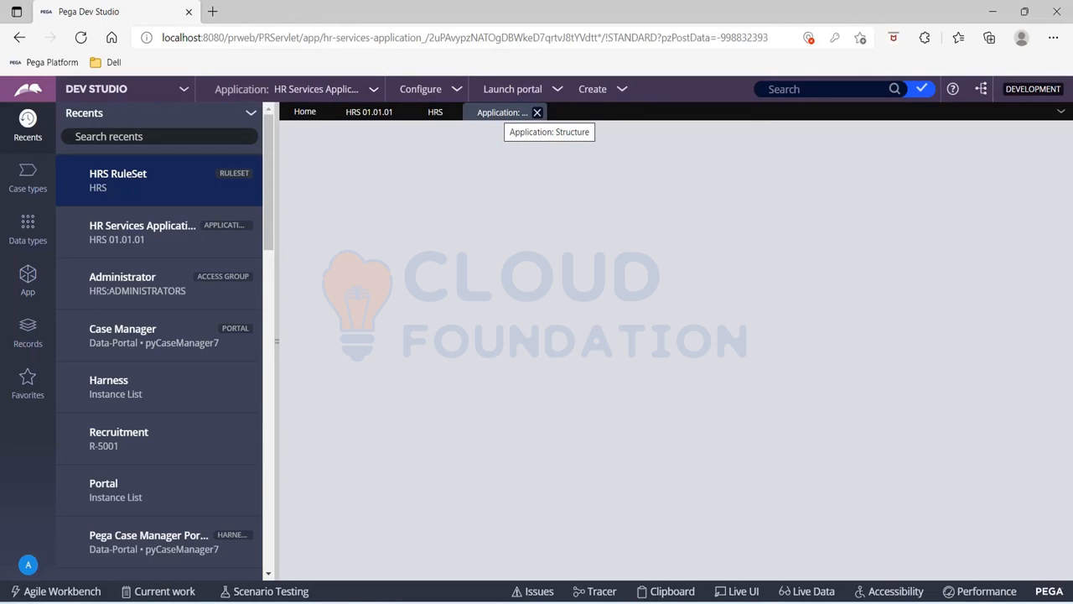
left_click(433, 113)
left_click(498, 116)
Request the application's RuleSet Stack page again until its ruleset list loads
left_click(452, 90)
mouse_move(433, 123)
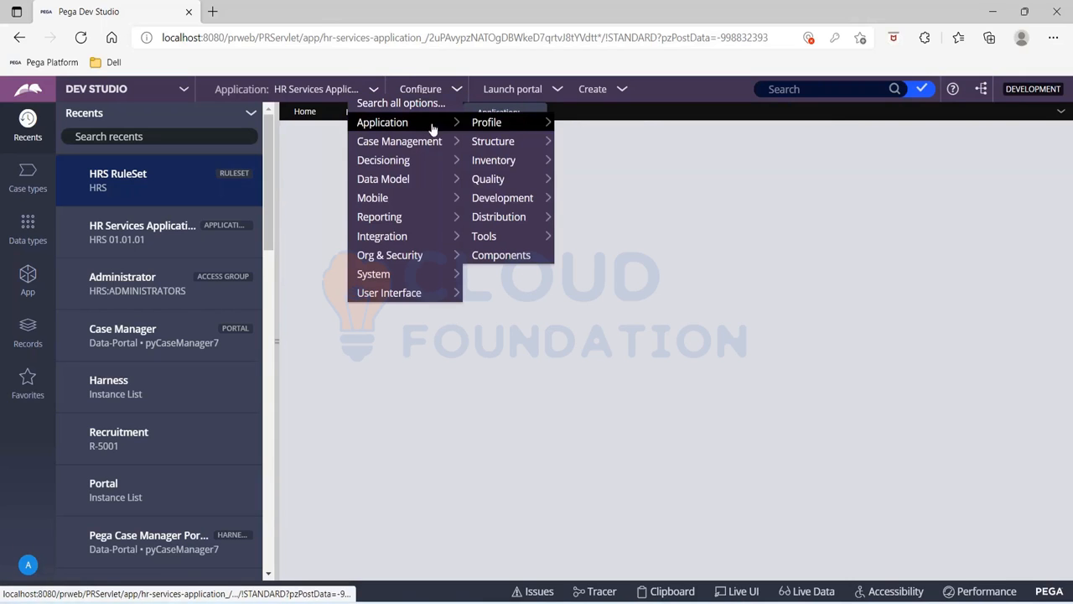
mouse_move(513, 138)
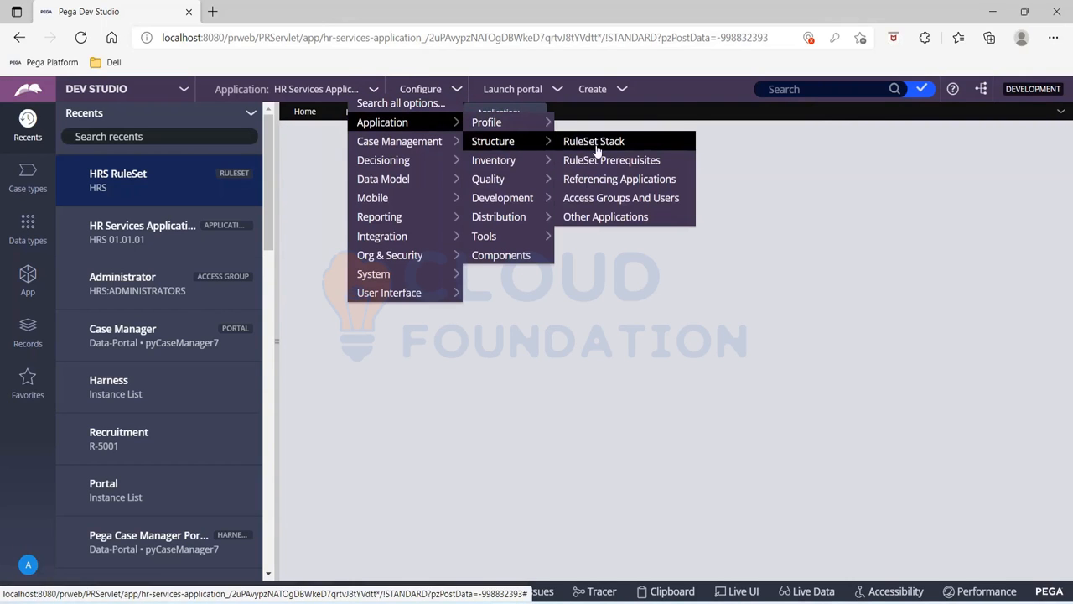
left_click(596, 150)
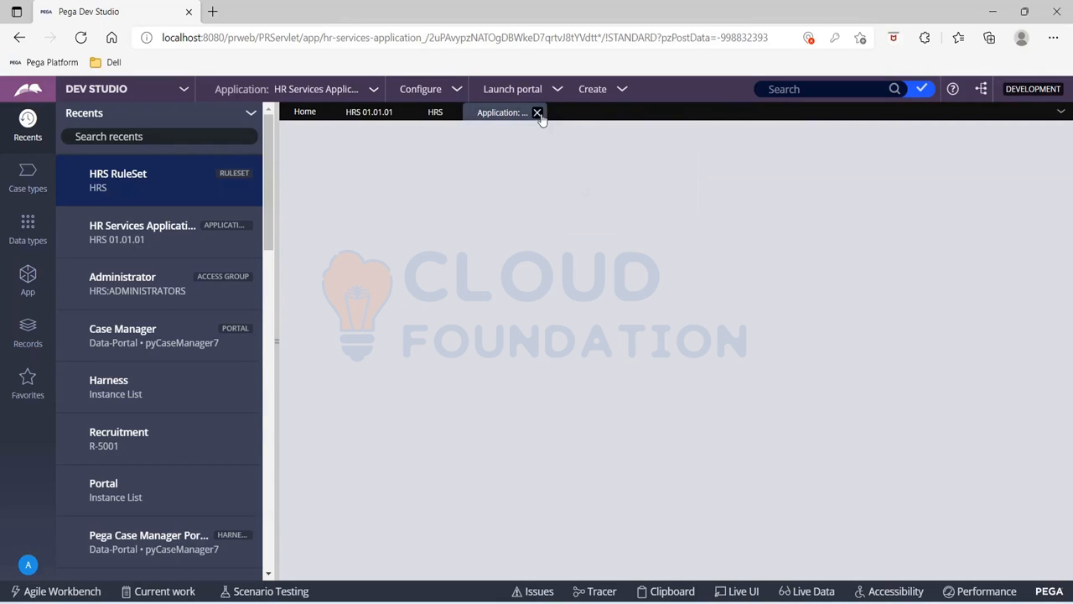
left_click(455, 89)
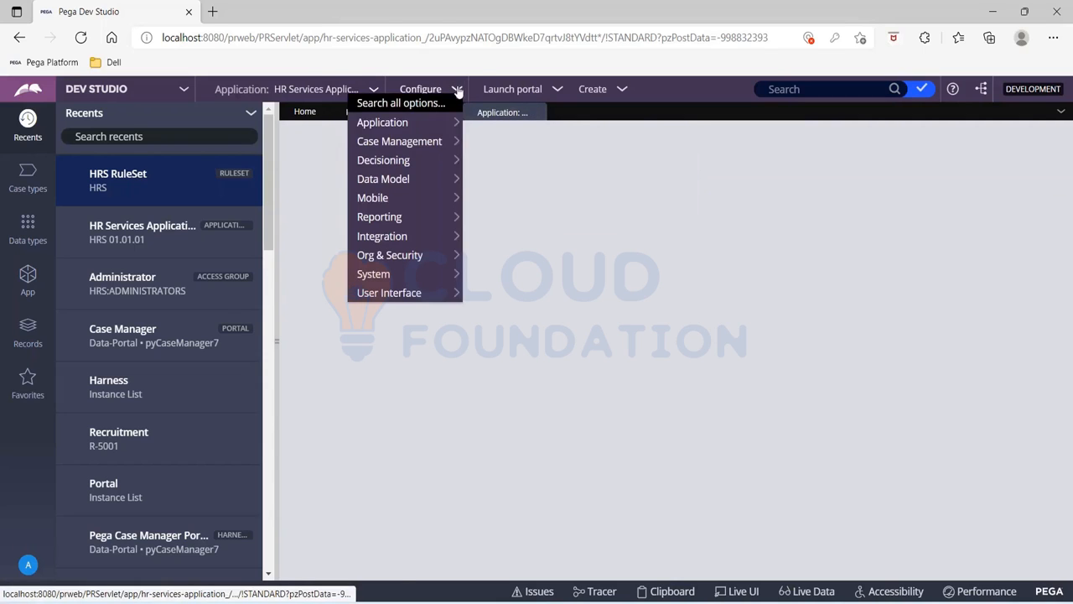
mouse_move(435, 126)
mouse_move(535, 138)
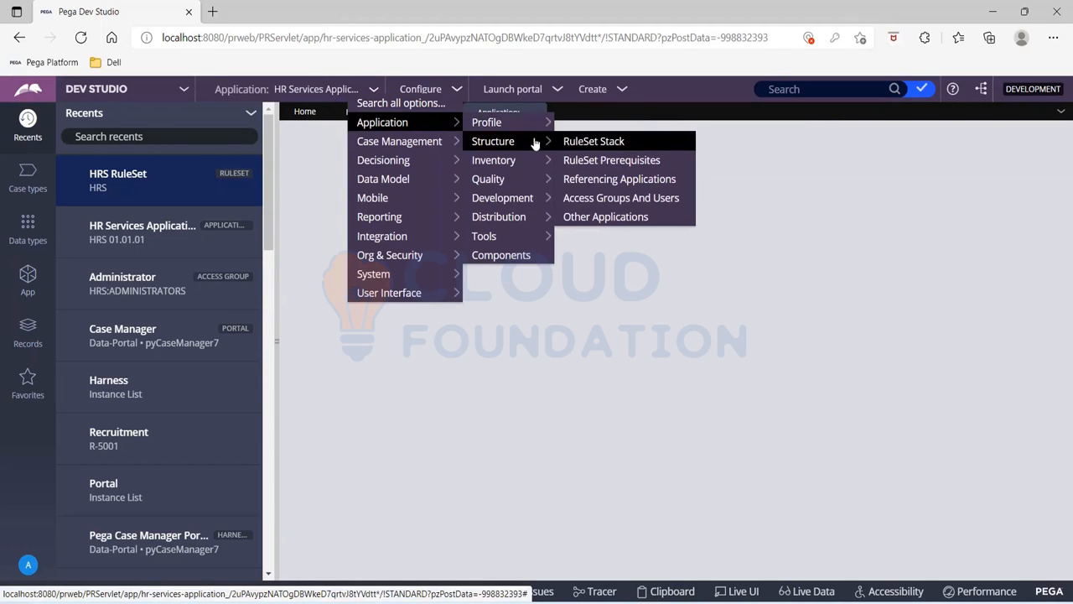
left_click(600, 146)
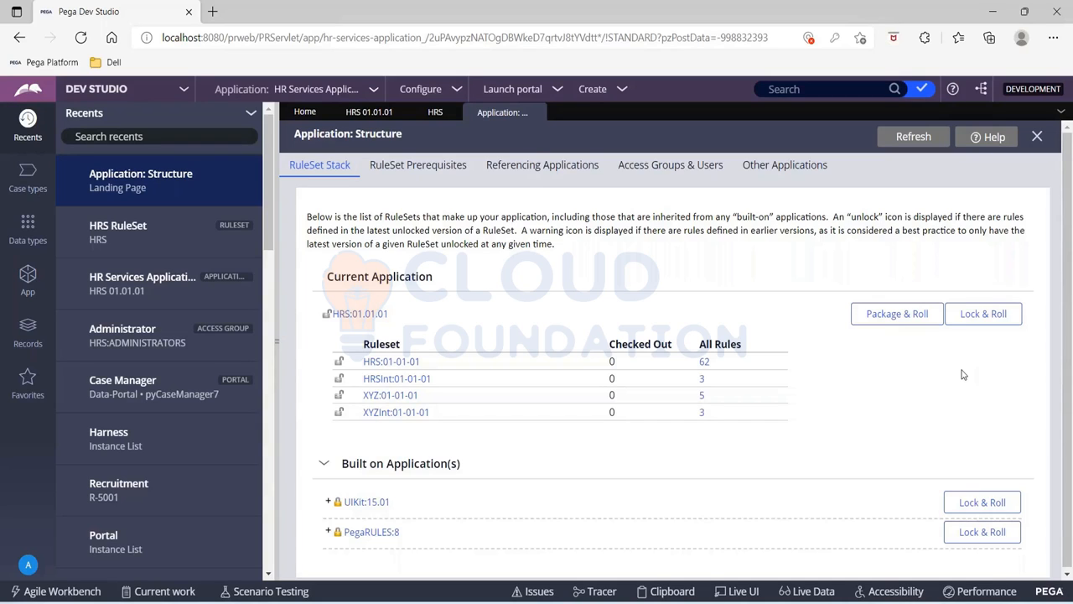
Start Lock & Roll for HRS:01.01.01 and mark the HRS, HRSInt, XYZ and XYZInt rulesets for locking
left_click(985, 317)
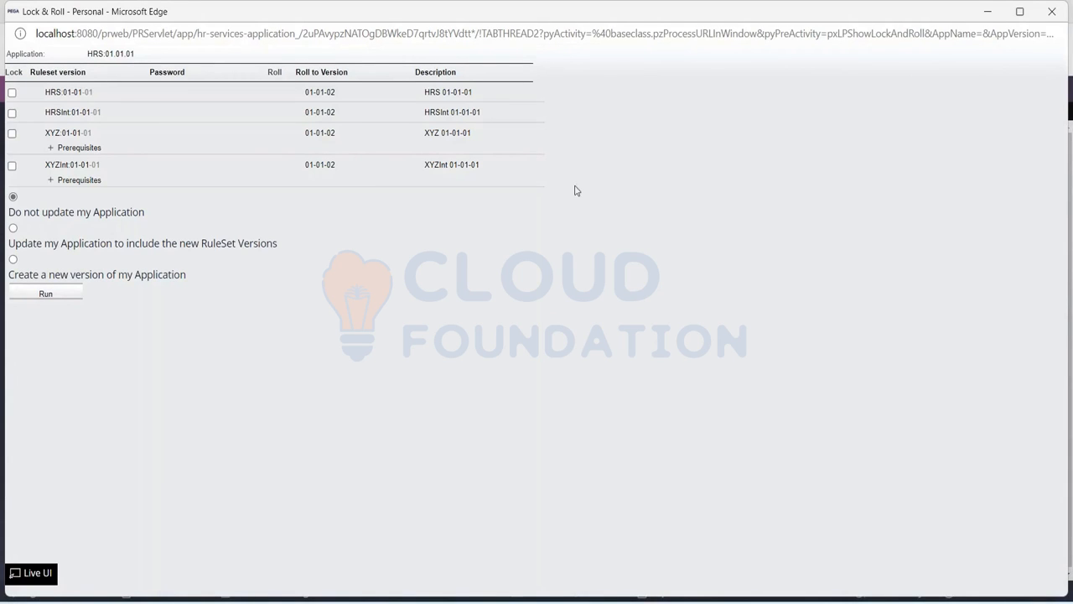
left_click(12, 93)
left_click(12, 114)
left_click(12, 142)
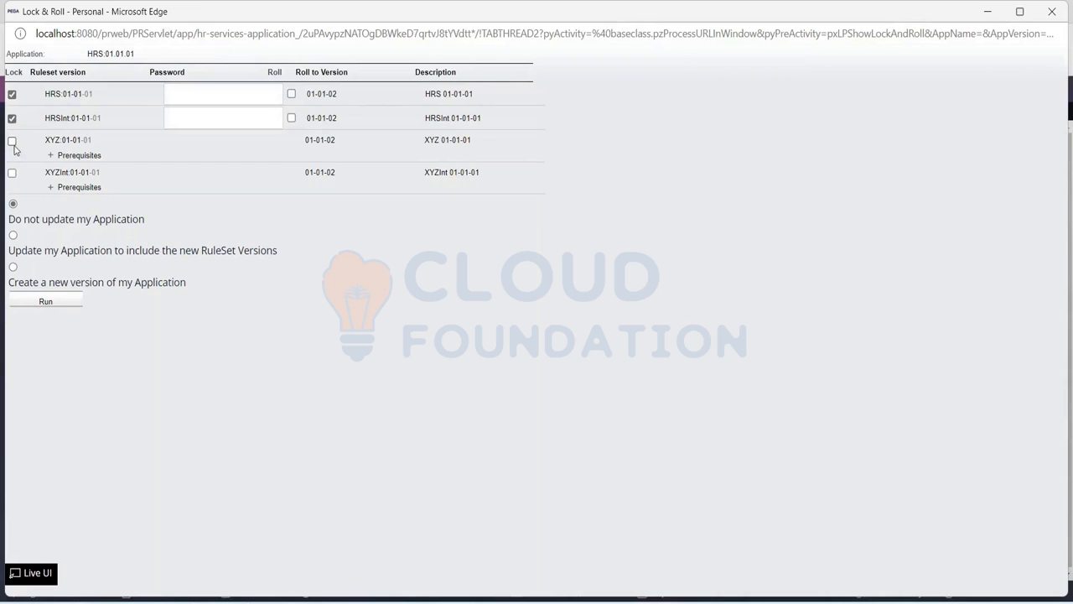
left_click(13, 176)
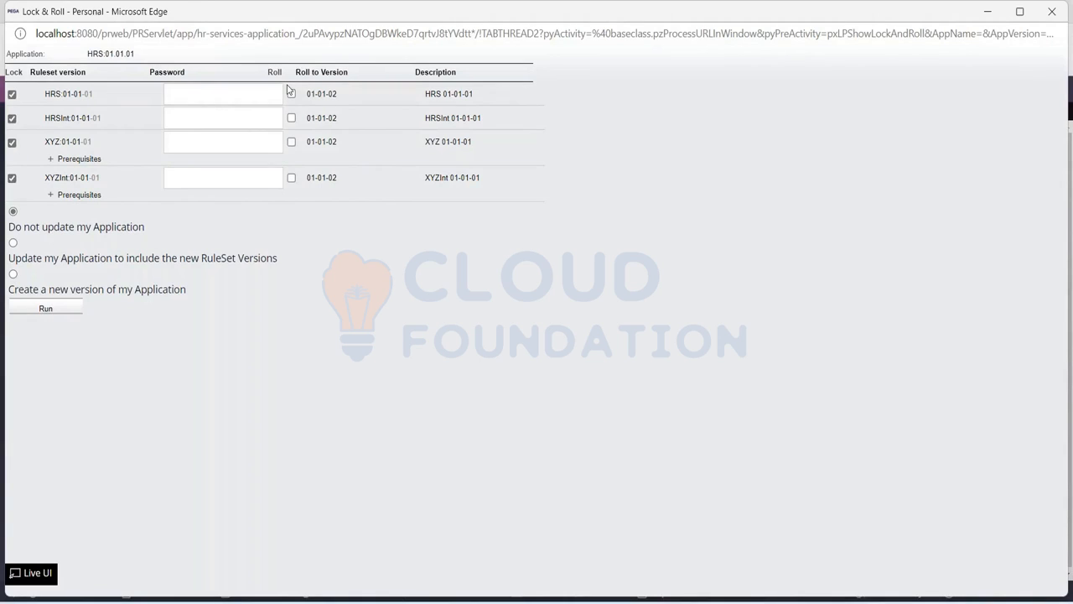
Enable rolling all four rulesets to version 01-01-02
triple_click(336, 93)
left_click(291, 93)
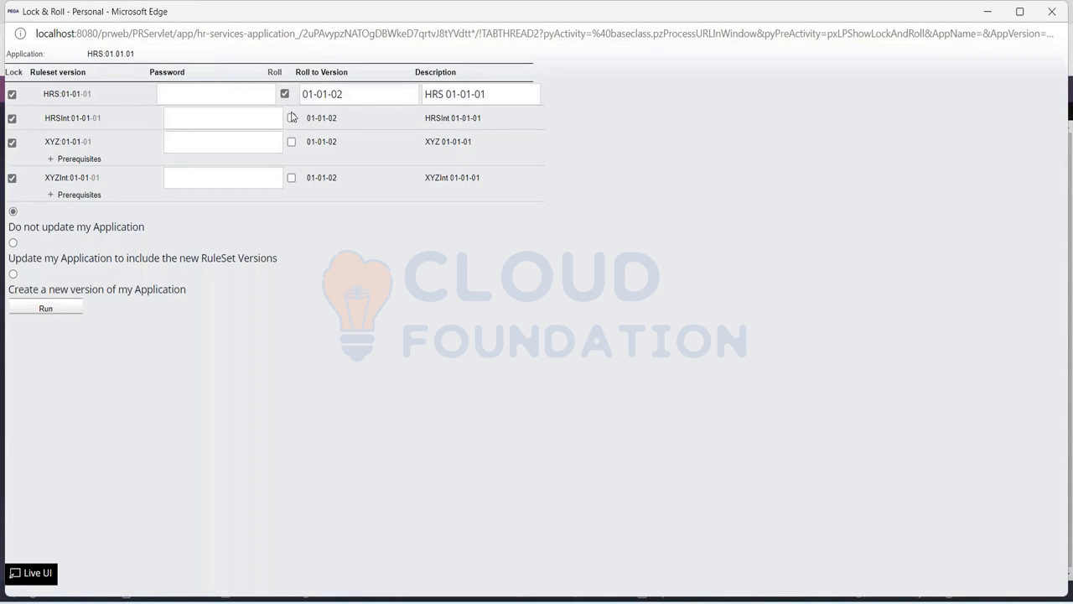
left_click(291, 117)
left_click(291, 141)
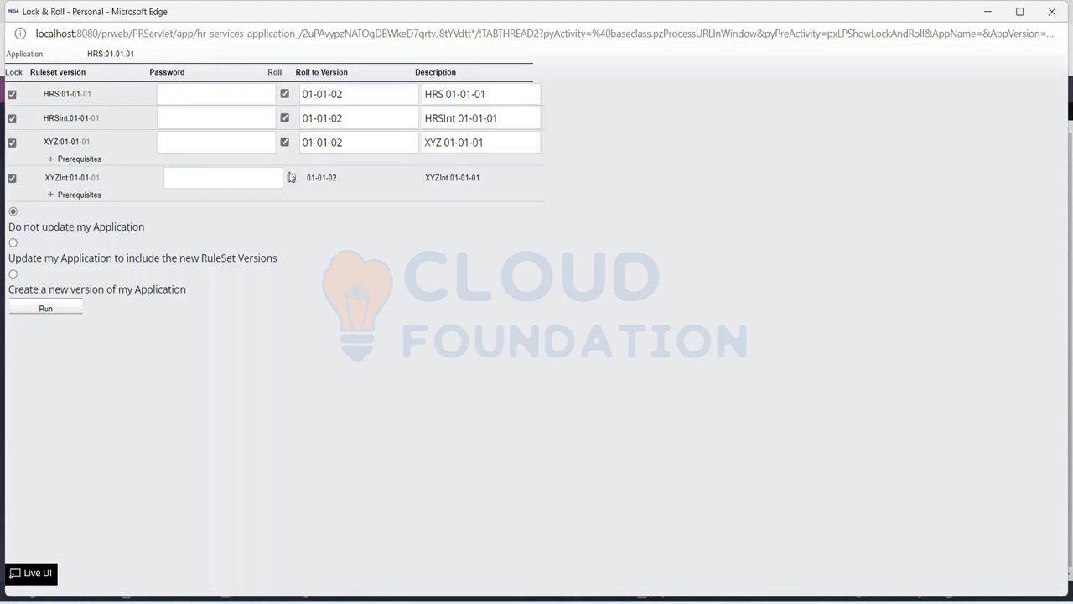
left_click(290, 178)
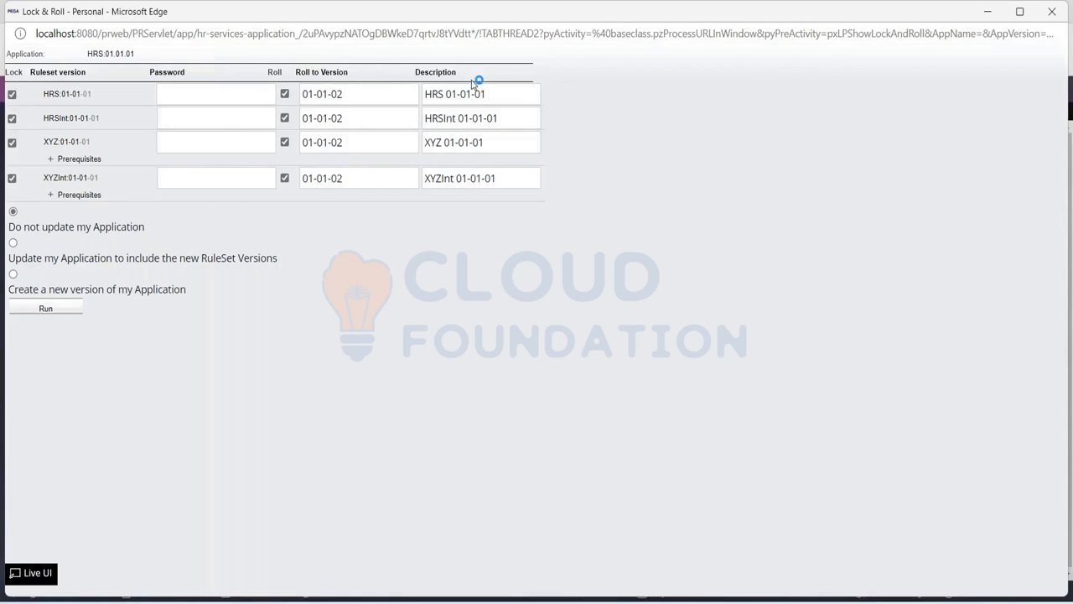
Update the descriptions to HRS 01-01-02, HRSInt 01-01-02, XYZ 01-01-02 and XYZInt 01-01-02
left_click(501, 97)
key("BackSpace")
type("2")
left_click(505, 122)
key("BackSpace")
type("2")
left_click(505, 147)
key("BackSpace")
type("2")
left_click(508, 180)
key("BackSpace")
type("2")
Enter the same lock password for the HRS, HRSInt, XYZ and XYZInt ruleset versions
left_click(189, 98)
type("rules")
key("ctrl+a")
key("ctrl+c")
left_click(190, 124)
key("ctrl+v")
key("ctrl+v")
left_click(189, 185)
key("ctrl+v")
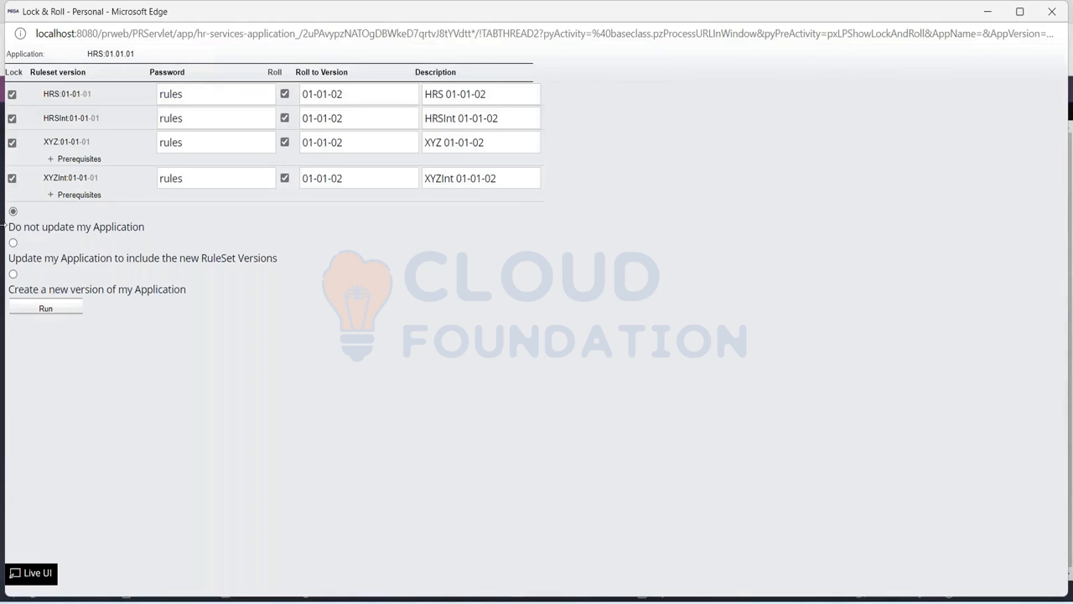
Run Lock & Roll for the four rulesets without updating the application, and dismiss the browser's offer to save the entered information
left_click_drag(9, 230, 153, 228)
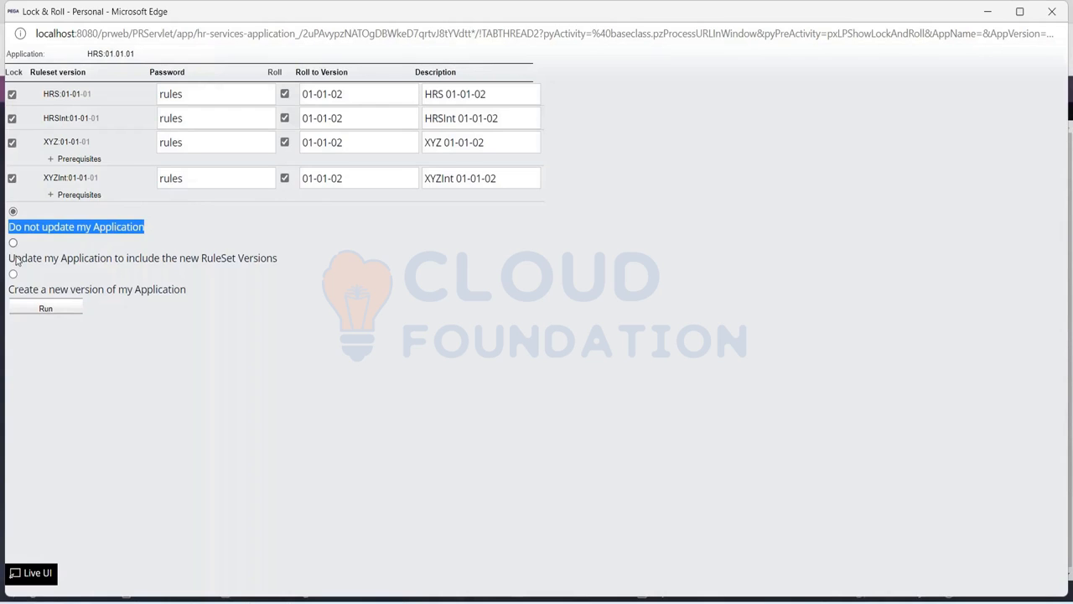
left_click_drag(9, 260, 279, 265)
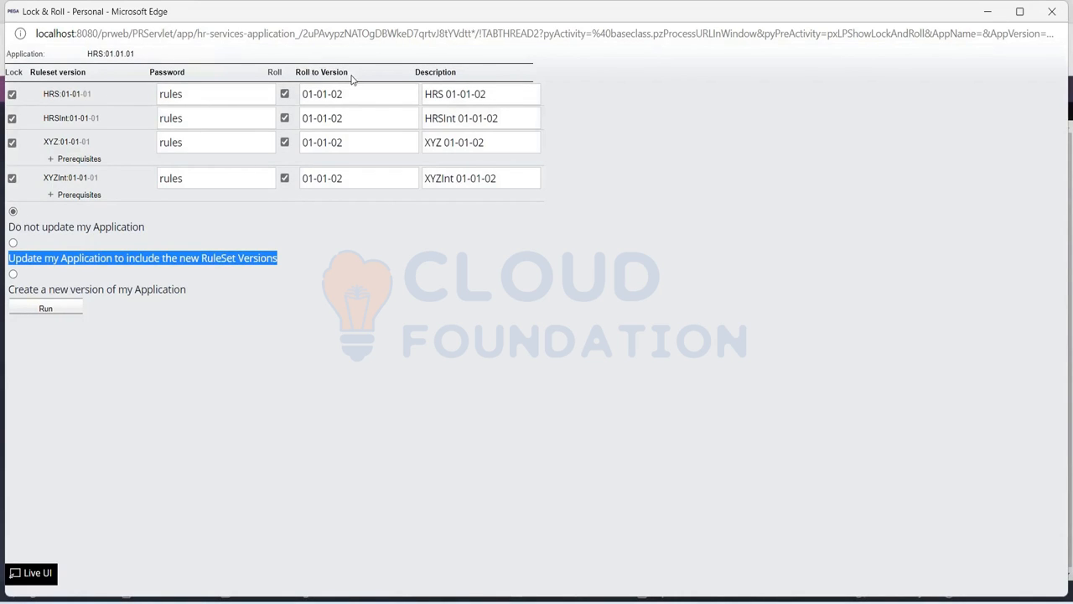
left_click(47, 312)
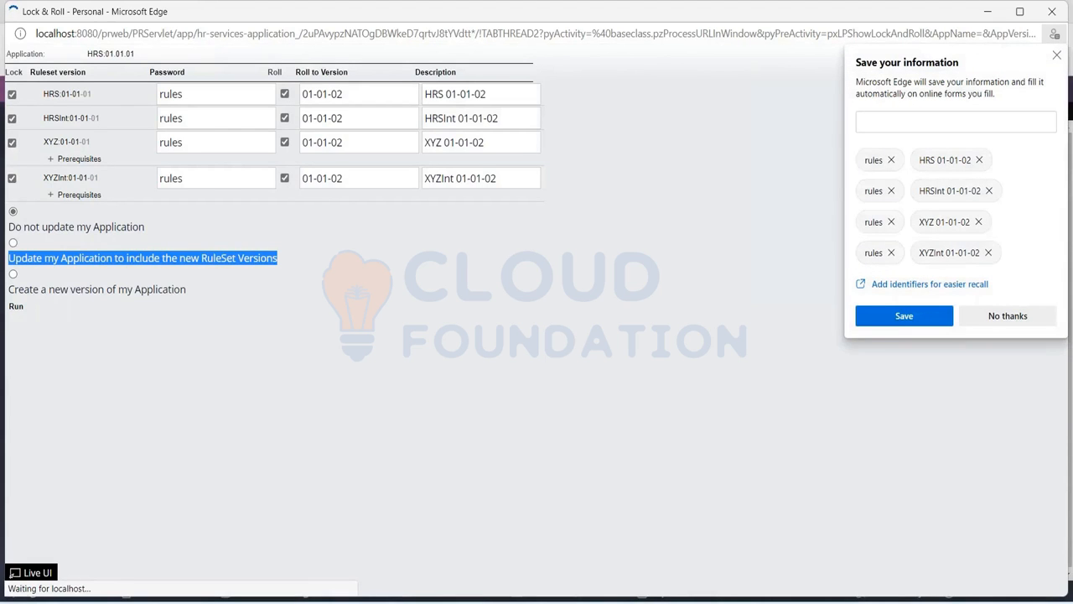
left_click(1057, 55)
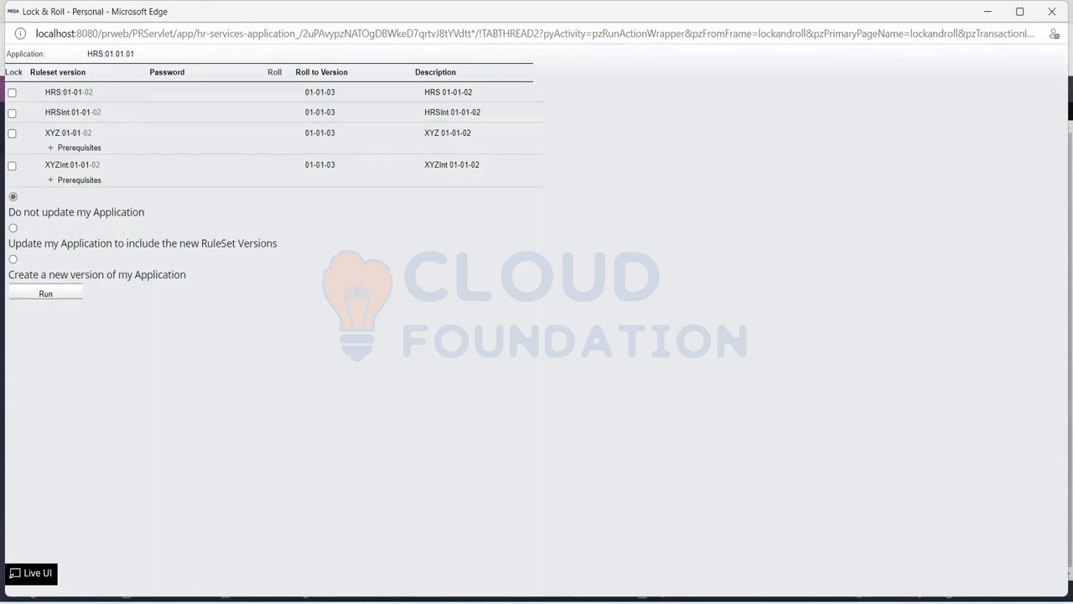
Set the Lock & Roll window aside and refresh the HRS ruleset record to check its versions
left_click_drag(237, 20, 234, 124)
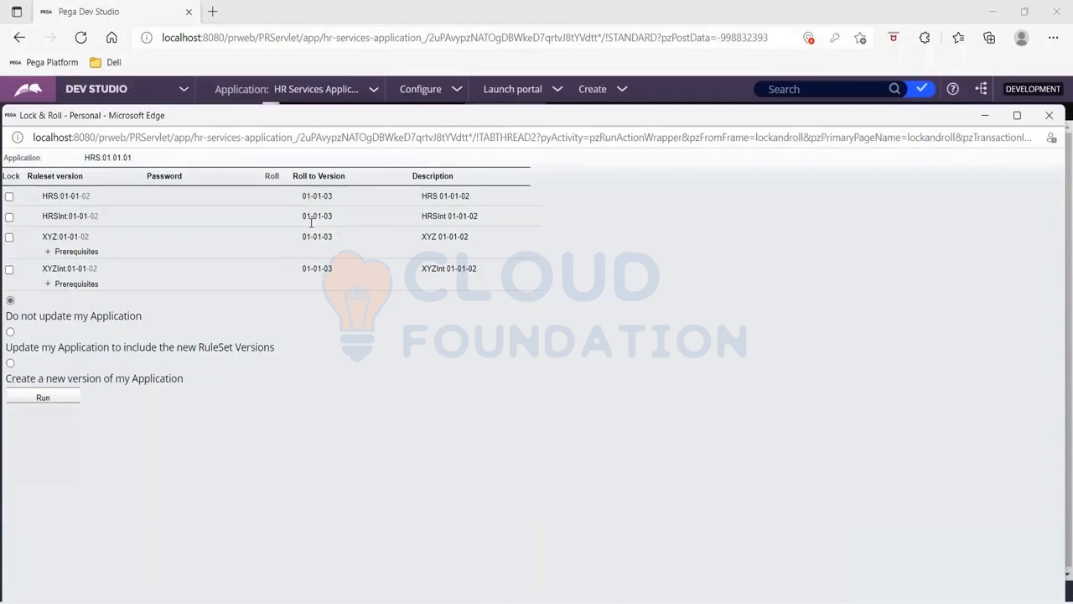
left_click(986, 115)
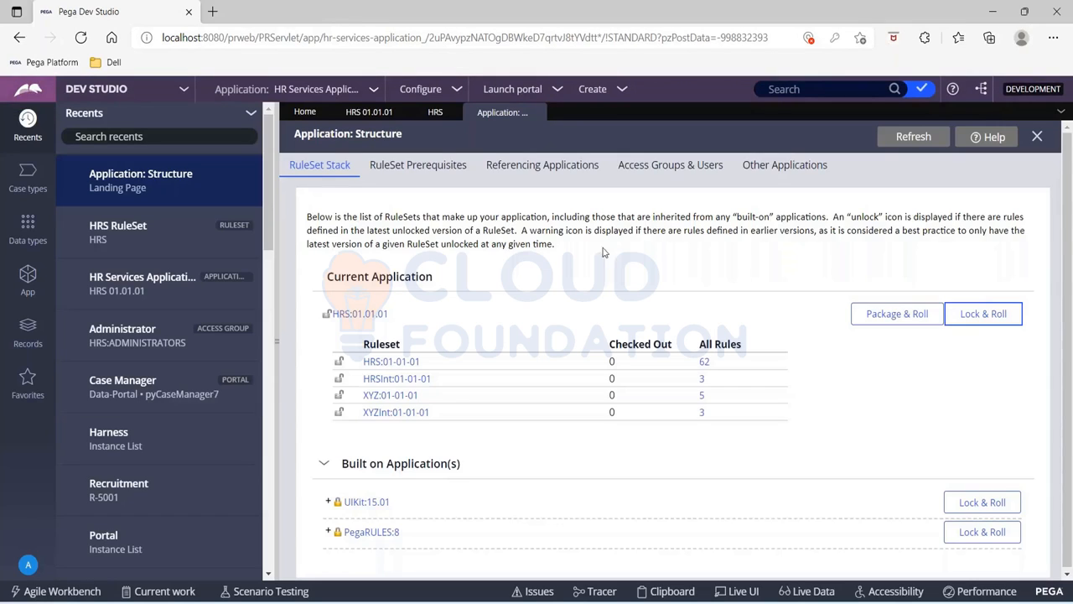
left_click(435, 111)
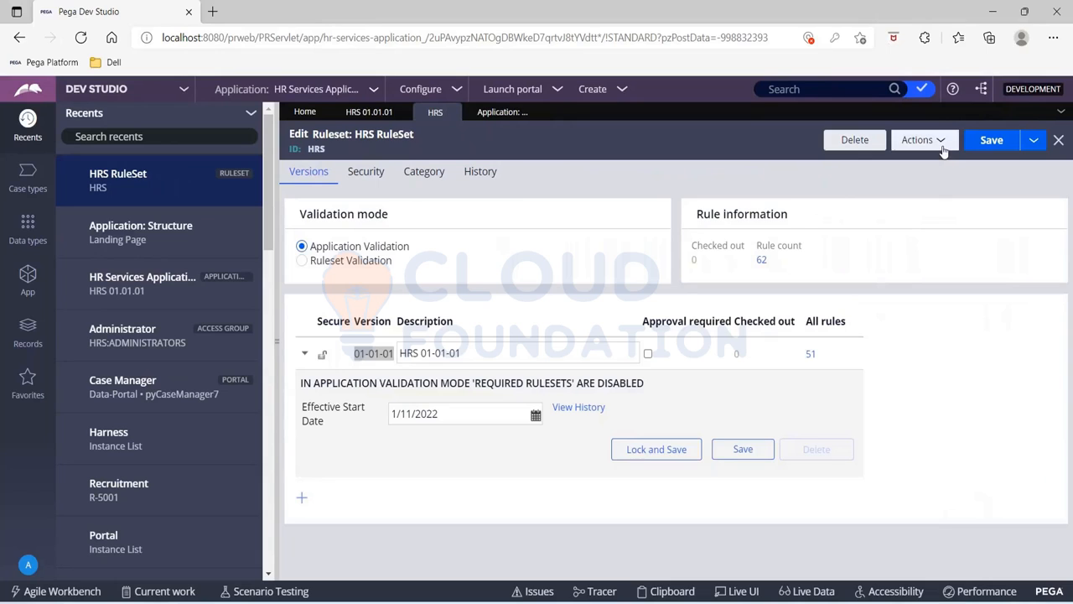
left_click(941, 150)
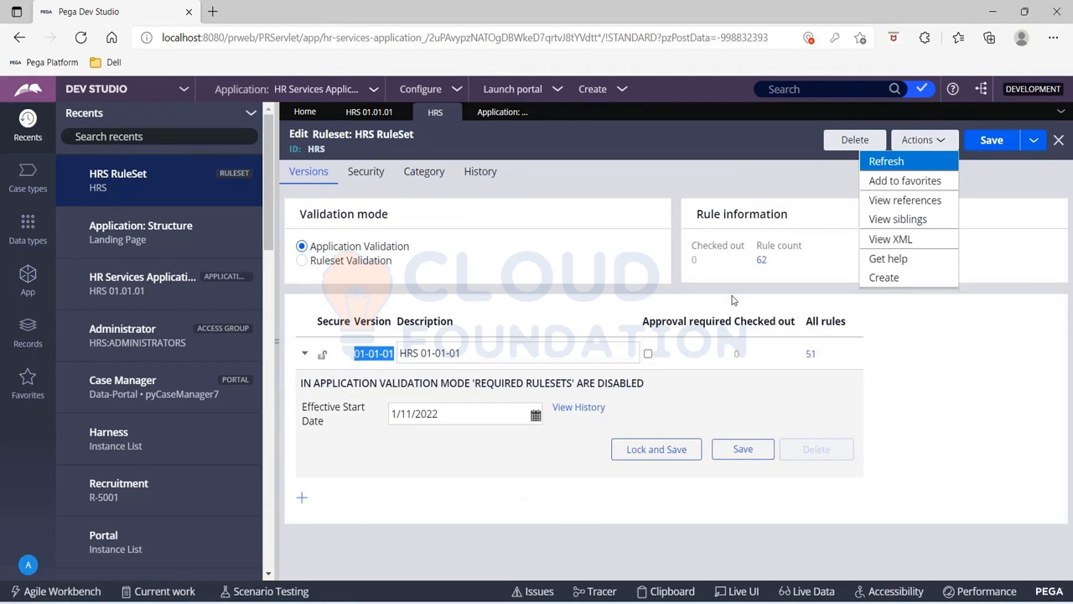
left_click(891, 163)
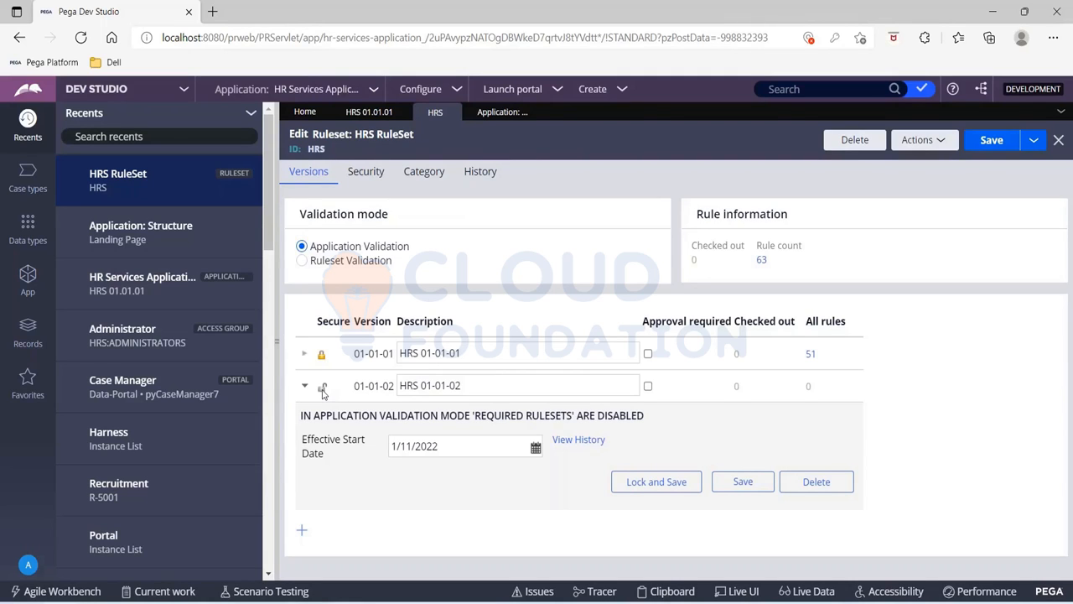
Refresh the HR Services Application record and open its HRS:01-01 ruleset to examine version 01-01-02
left_click(364, 118)
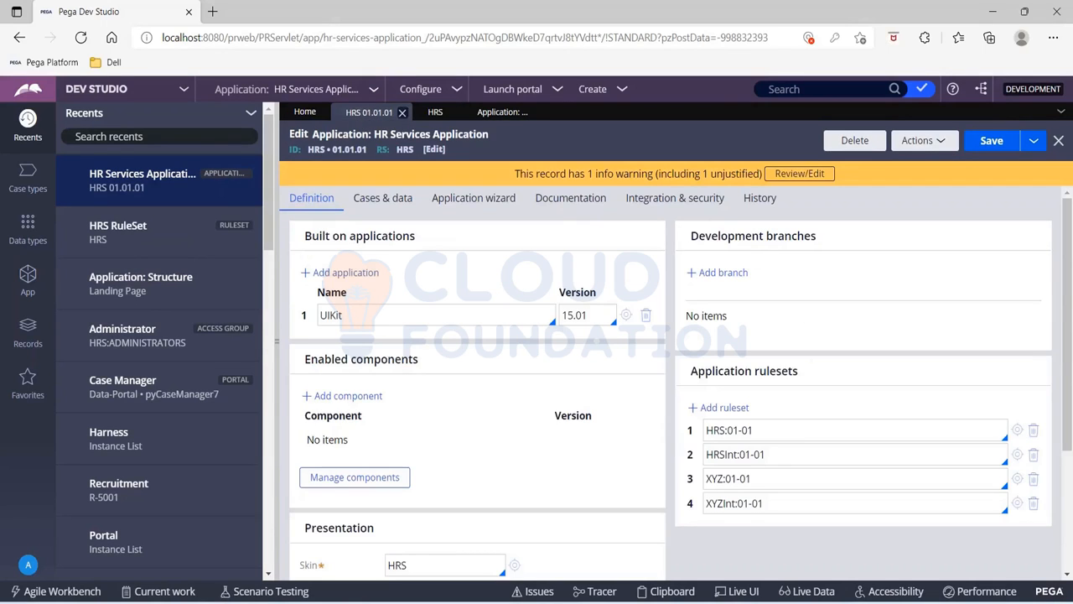
left_click(924, 141)
left_click(893, 164)
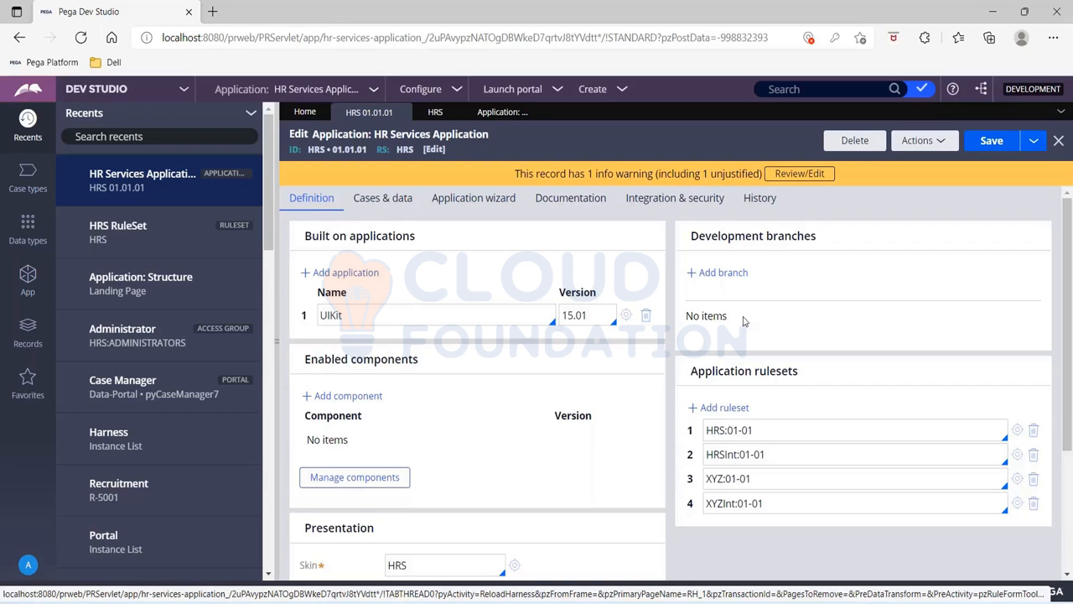
left_click(1016, 431)
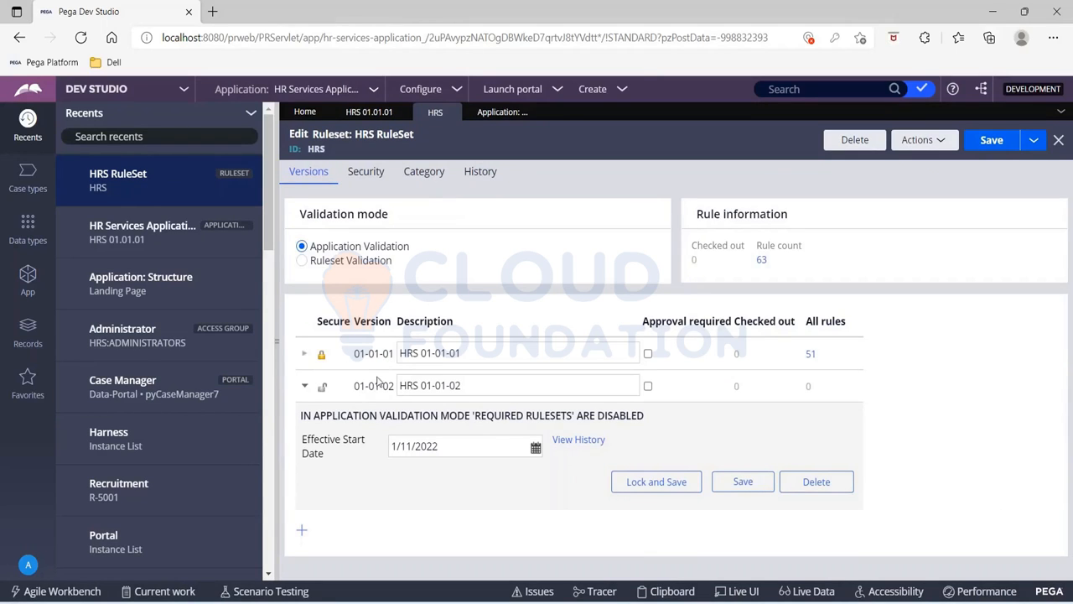
left_click_drag(356, 384, 394, 385)
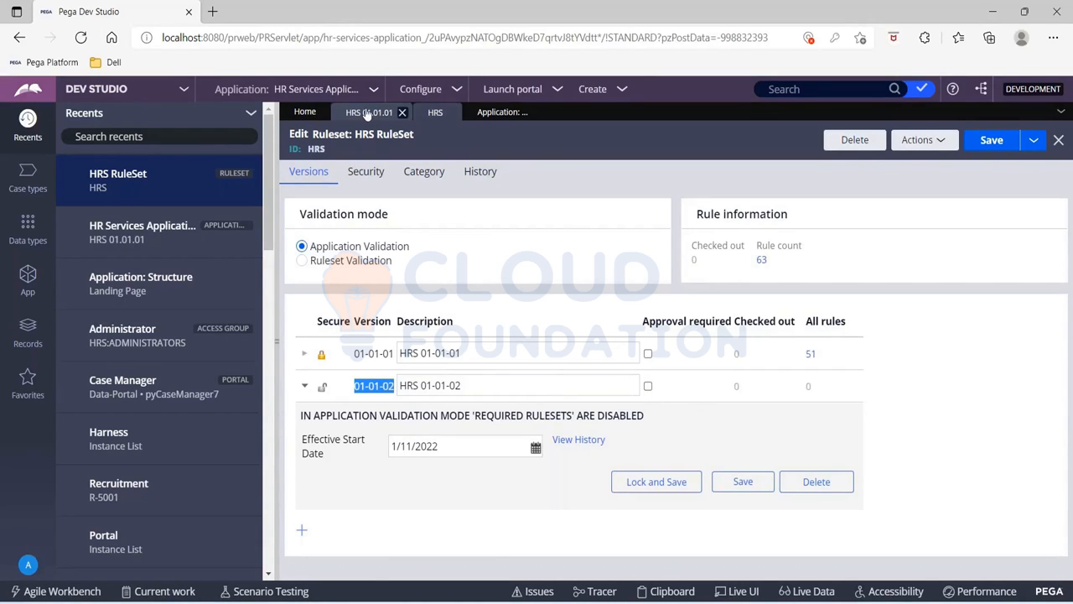
Refresh the ruleset stack on the Application: Structure landing page
left_click(366, 113)
left_click(500, 115)
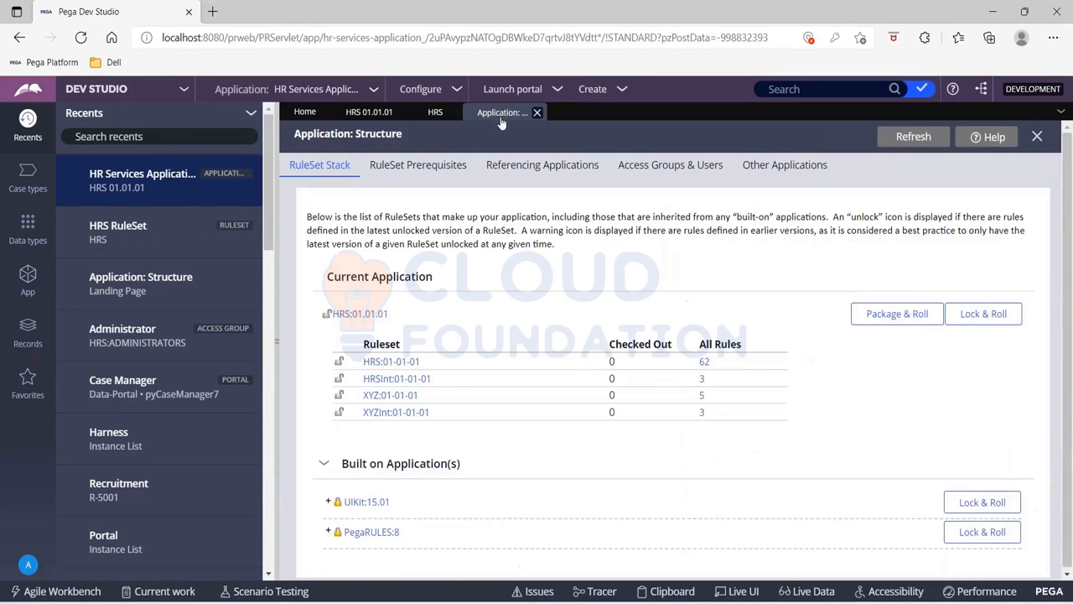
left_click(911, 139)
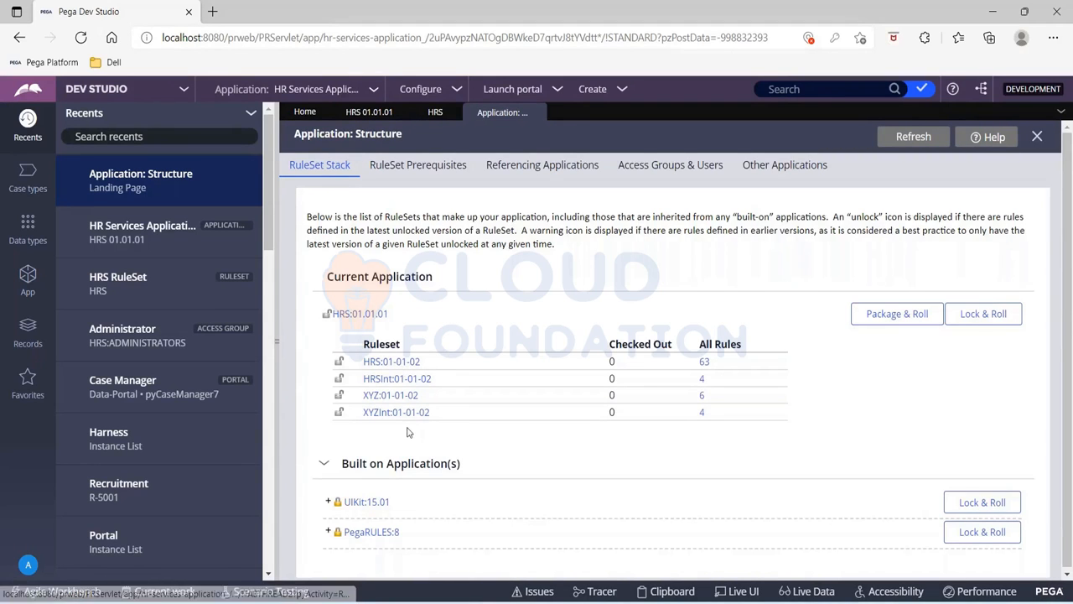
Start Lock & Roll for HRS:01.01.01 again and mark the 01-01-02 versions of HRS, HRSInt, XYZ and XYZInt for locking
left_click(966, 318)
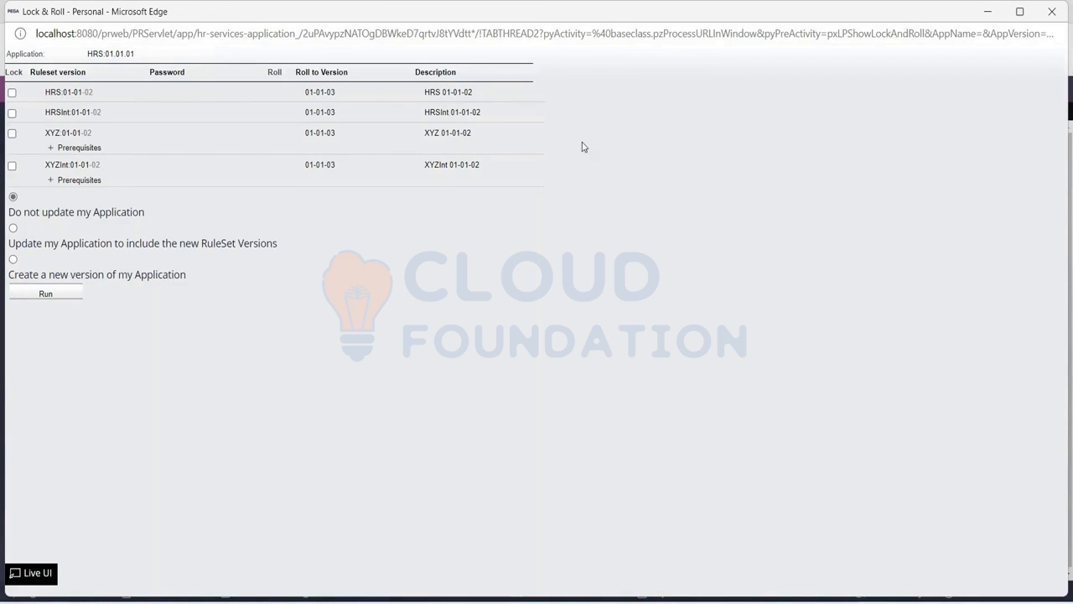
left_click(13, 92)
left_click(13, 118)
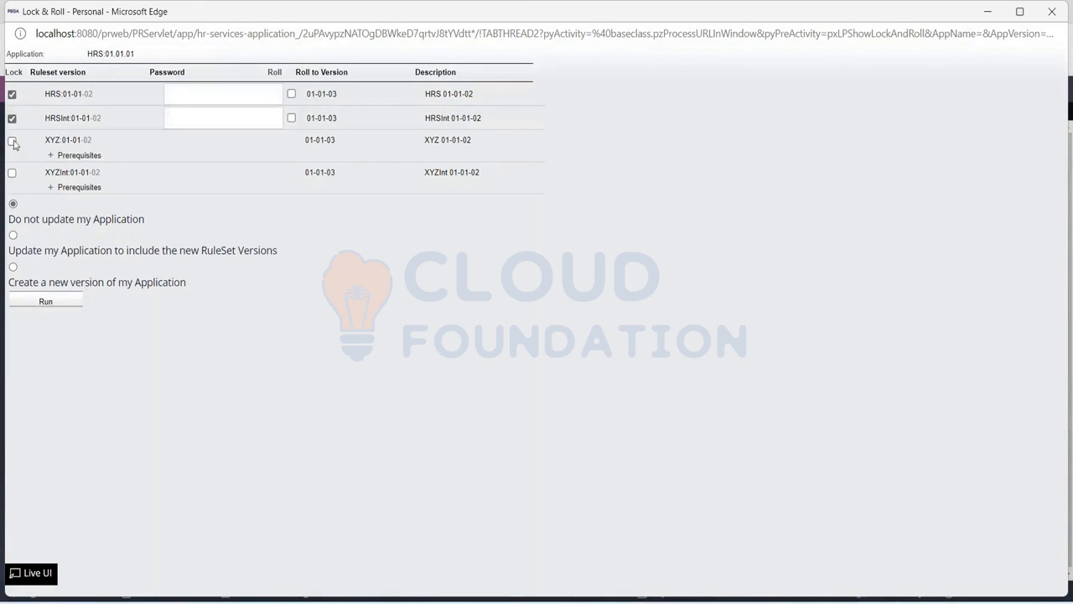
left_click(12, 141)
left_click(12, 178)
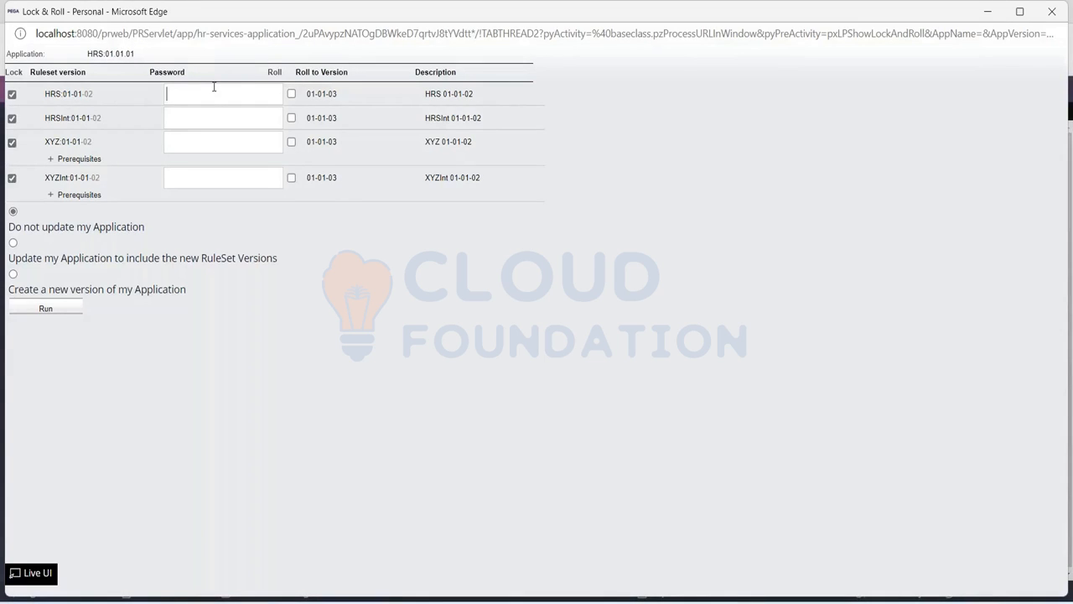
type("rulesrulesrules")
Enter the same lock password for the 01-01-02 versions of all four rulesets
left_click(212, 177)
type("rules")
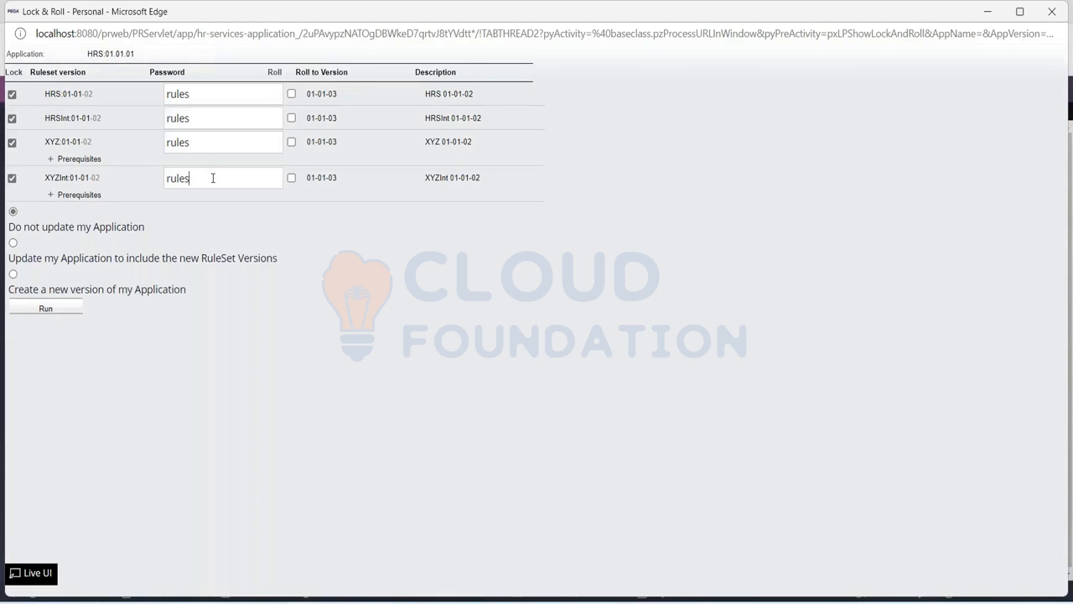
Enable rolling for the HRS, HRSInt, XYZ and XYZInt 01-01-02 ruleset versions
left_click(291, 94)
left_click(291, 118)
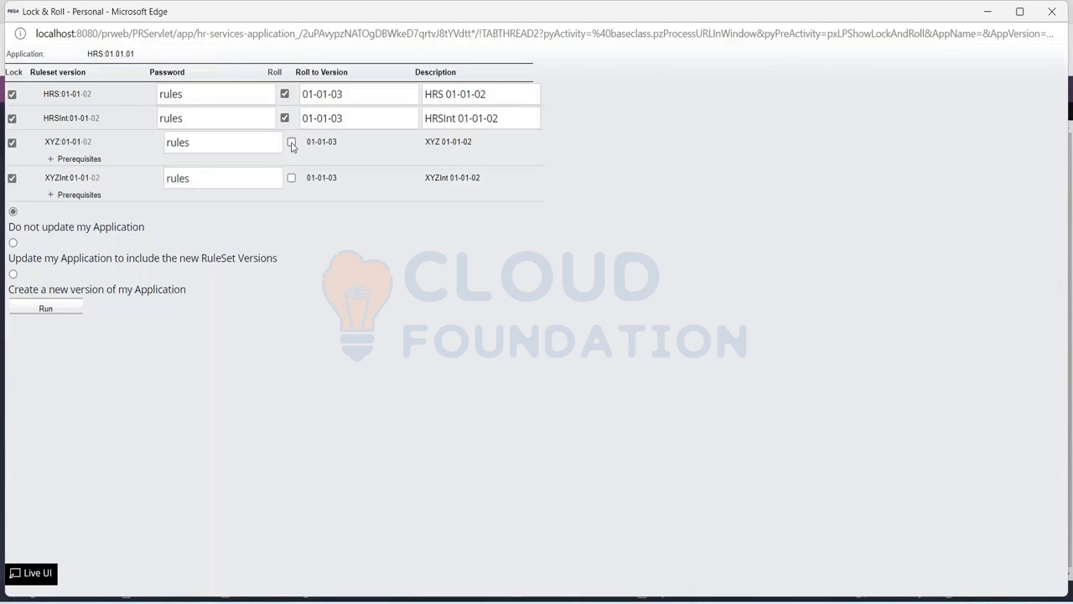
left_click(290, 143)
left_click(291, 177)
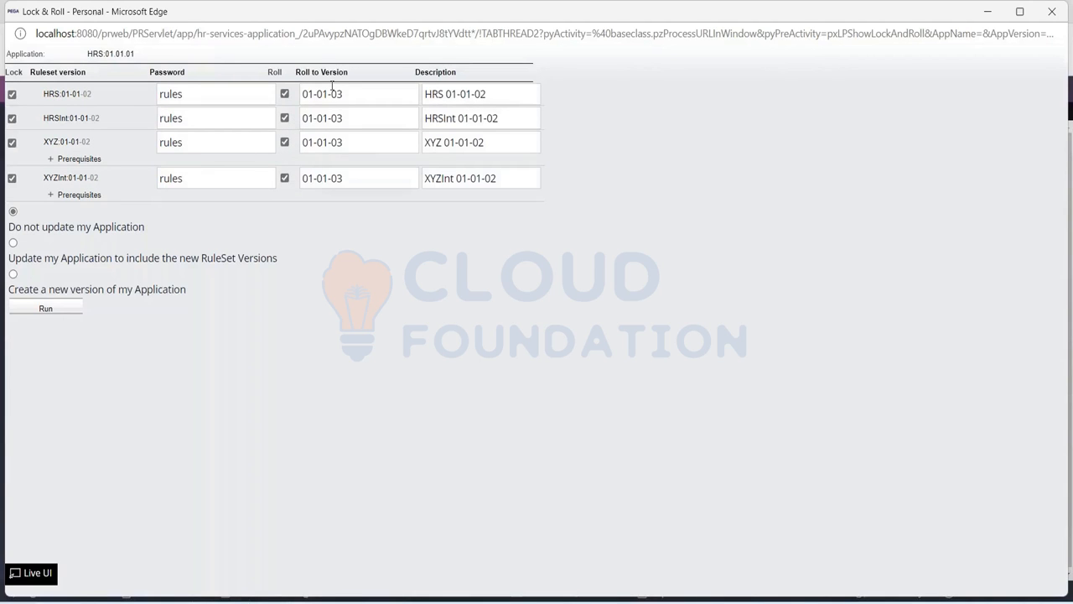
Set the roll-to version of the HRS and HRSInt rulesets to 01-02-01
key("BackSpace")
type("2")
key("Right")
key("Right")
key("Right")
key("BackSpace")
type("1")
left_click(330, 118)
key("BackSpace")
type("2")
key("Right")
key("Right")
key("Right")
key("BackSpace")
type("1")
Set the roll-to version of the XYZ and XYZInt rulesets to 01-02-01
left_click(327, 142)
key("BackSpace")
type("2")
key("Right")
key("Right")
key("Right")
key("BackSpace")
type("1")
left_click(327, 178)
key("BackSpace")
type("2")
key("Right")
key("Right")
key("Right")
key("BackSpace")
type("1")
Check how versions are described in the HRS ruleset record, and return to the Application: Structure page
left_click(471, 94)
key("alt+Tab")
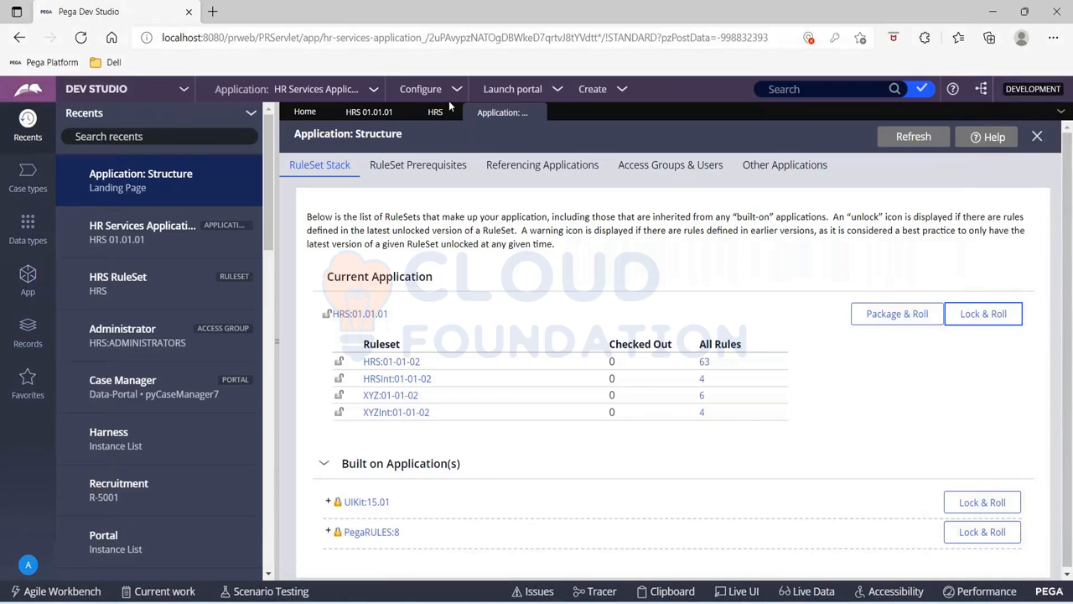
left_click(425, 112)
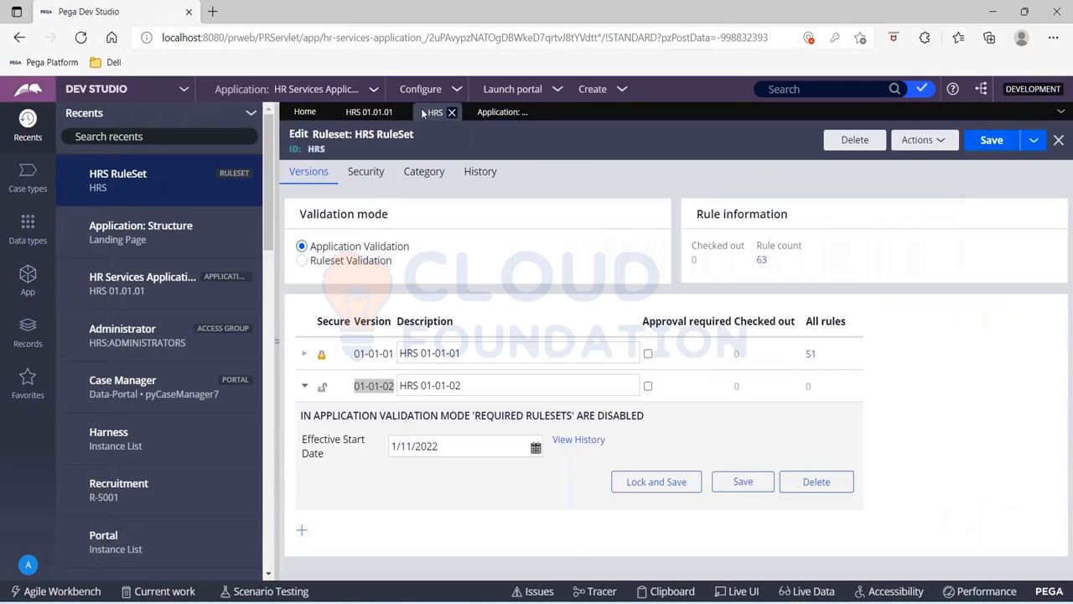
left_click(410, 384)
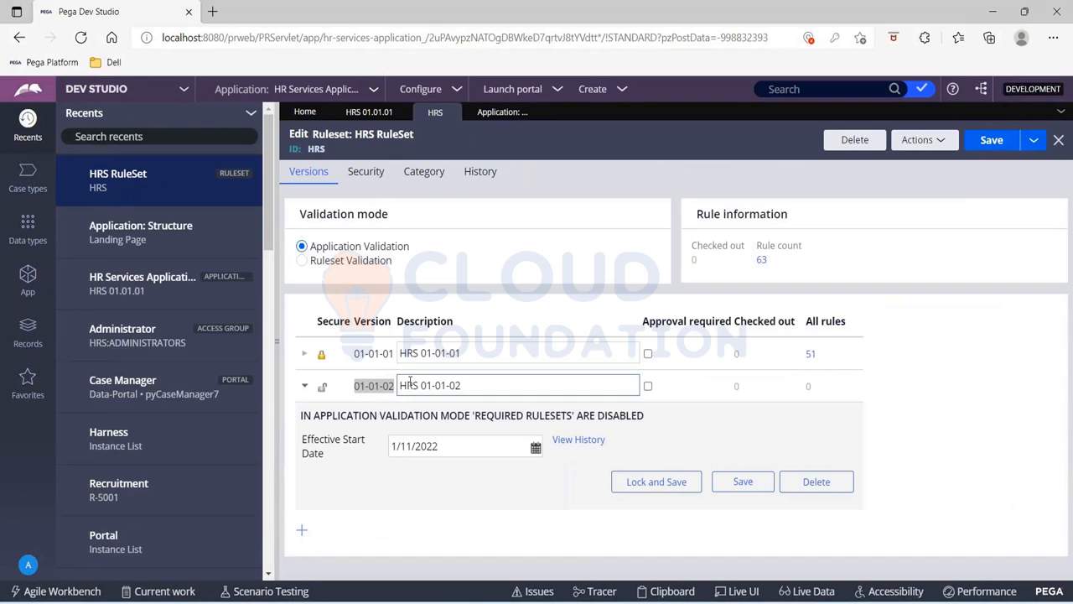
left_click(497, 116)
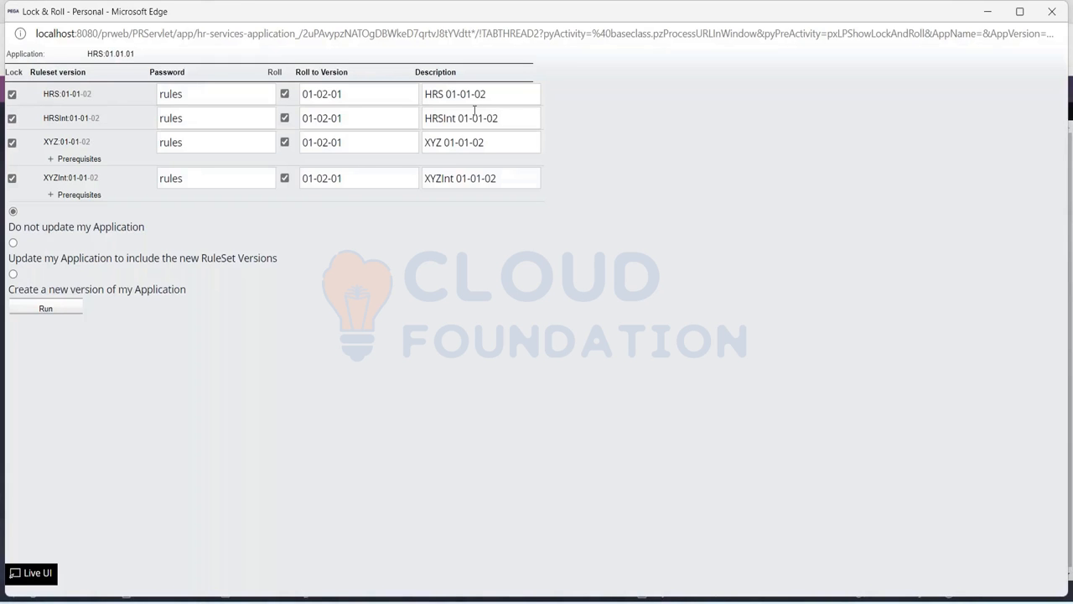
Change the roll descriptions to HRS 01-02-01 and HRSInt 01-02-01
key("BackSpace")
type("2")
key("End")
key("BackSpace")
type("1")
left_click(484, 119)
key("BackSpace")
type("2")
key("End")
key("BackSpace")
type("1")
Change the roll descriptions to XYZ 01-02-01 and XYZInt 01-02-01
left_click(470, 144)
key("End")
key("Left")
key("Left")
key("Left")
key("BackSpace")
type("2")
key("End")
key("BackSpace")
type("1")
left_click(483, 179)
key("BackSpace")
type("2")
key("End")
key("BackSpace")
type("1")
Choose to update the application to include the new ruleset versions
left_click(13, 243)
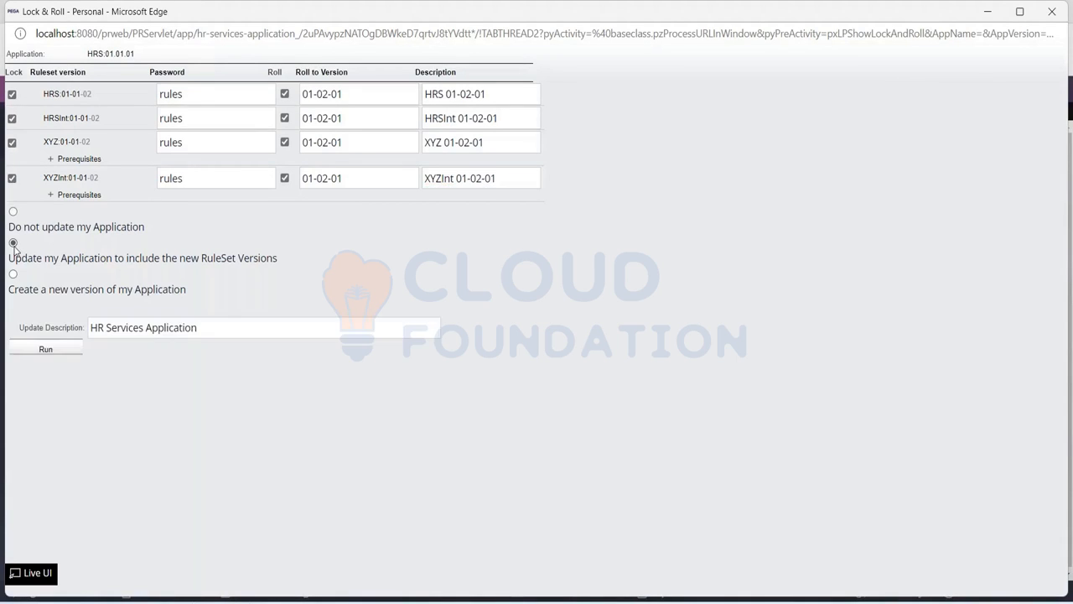
left_click_drag(10, 262, 297, 268)
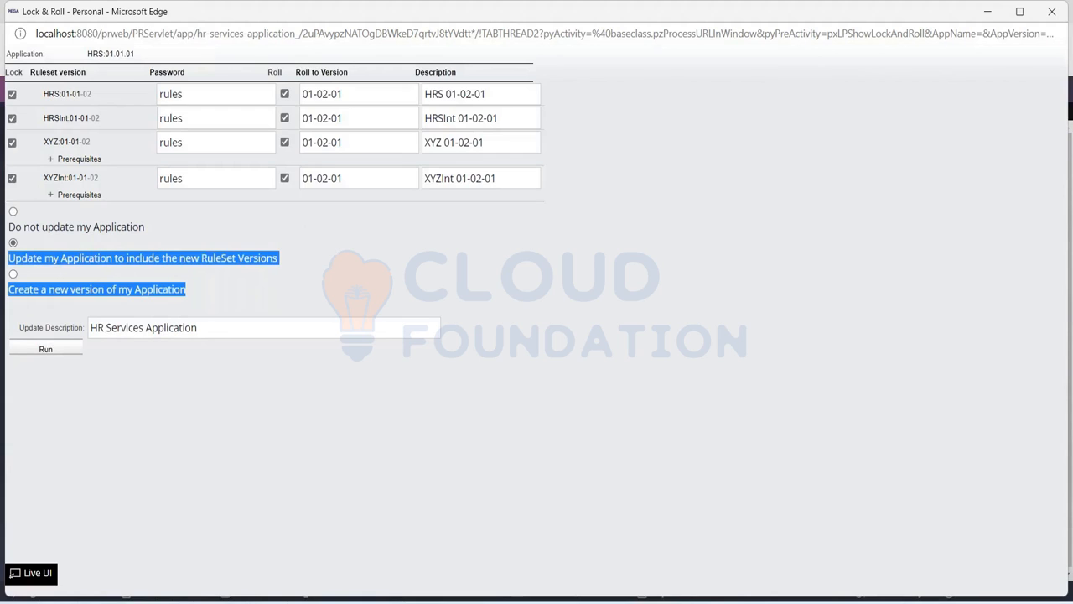
left_click(293, 263)
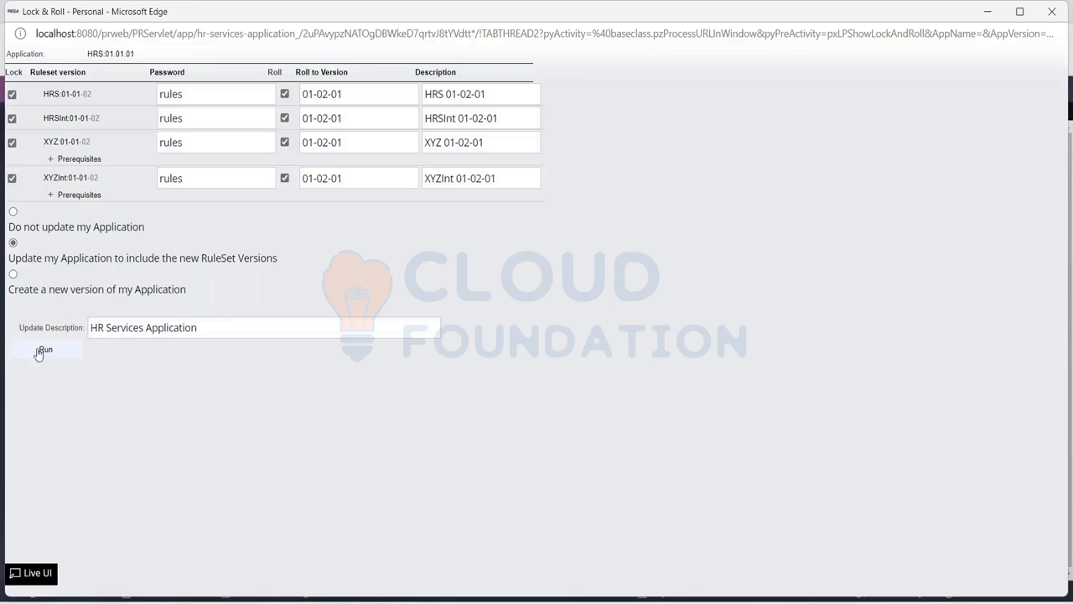
Set the update description to HR Services Application:01.02.01 and run Lock & Roll, dismissing the browser's save offer
left_click(222, 327)
type(":01.02.01")
left_click(47, 351)
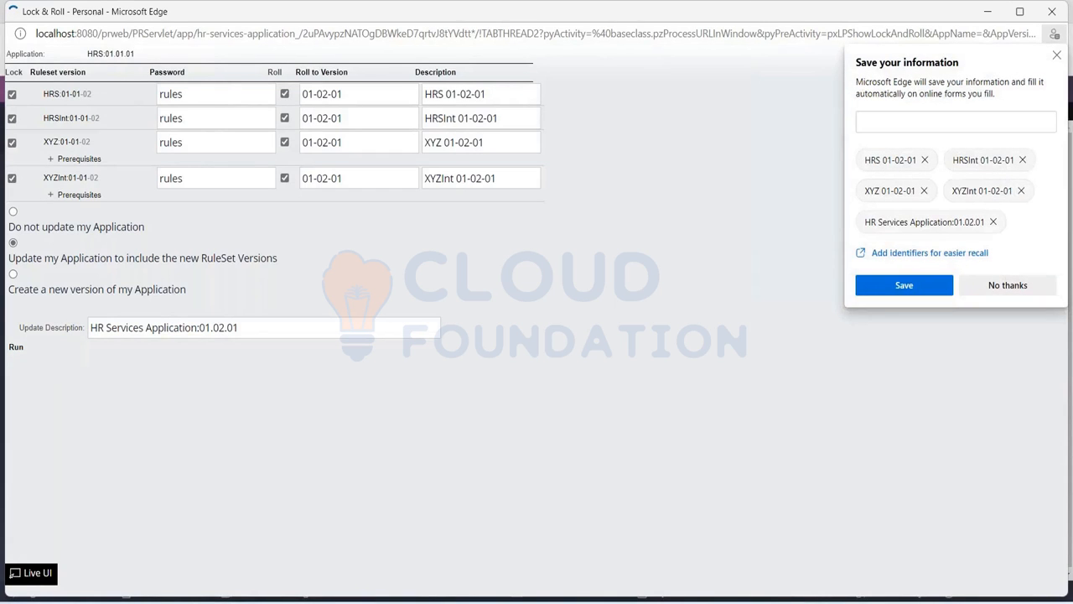
left_click(1057, 56)
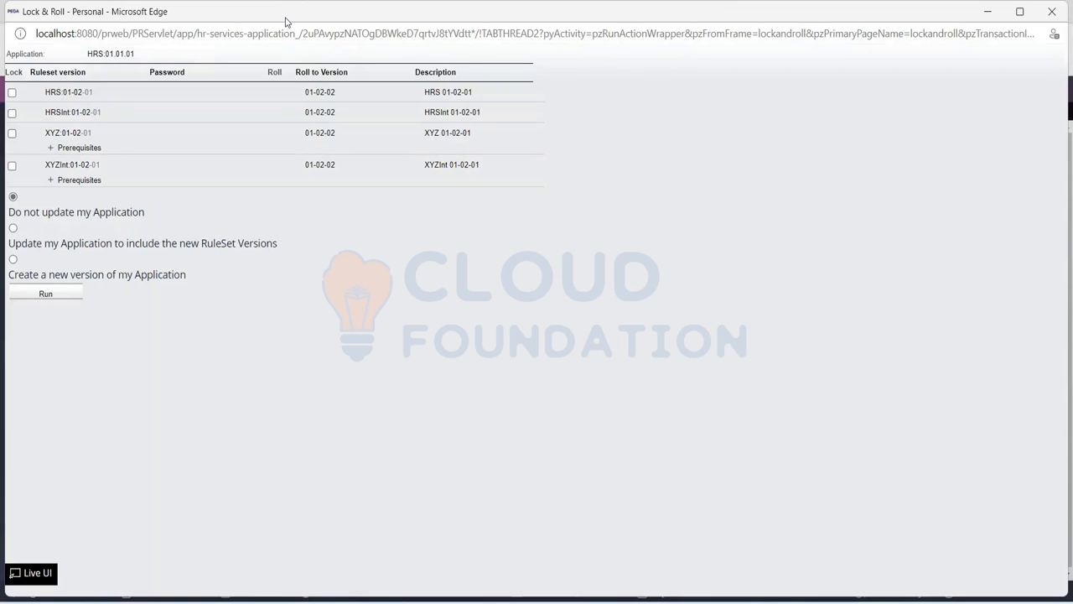
Set the Lock & Roll window aside, refresh the HRS ruleset record and check its versions and their lock status
left_click_drag(284, 19, 266, 81)
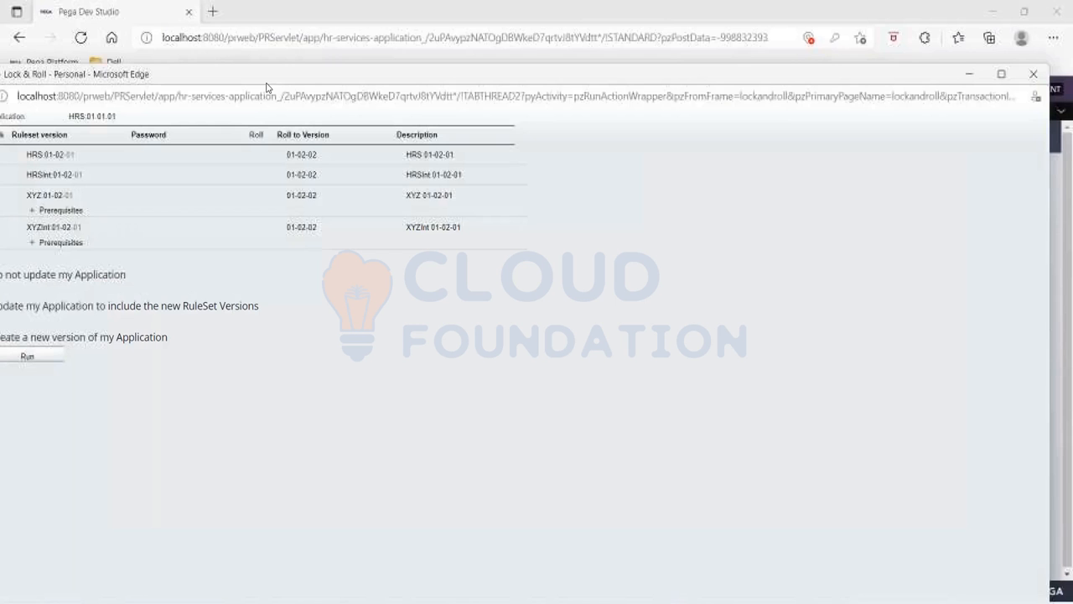
left_click(969, 77)
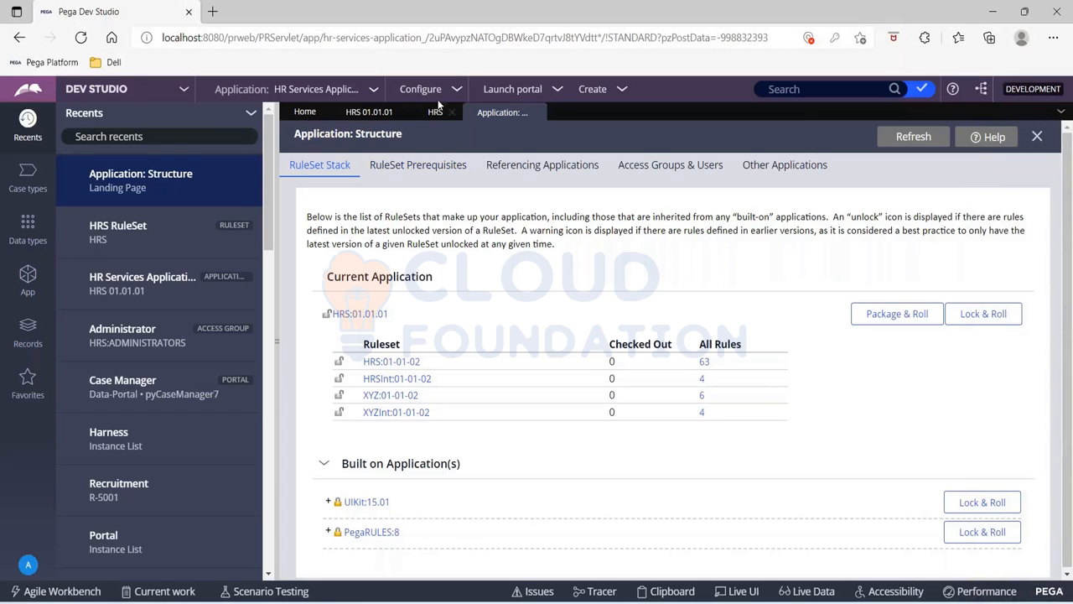
left_click(434, 113)
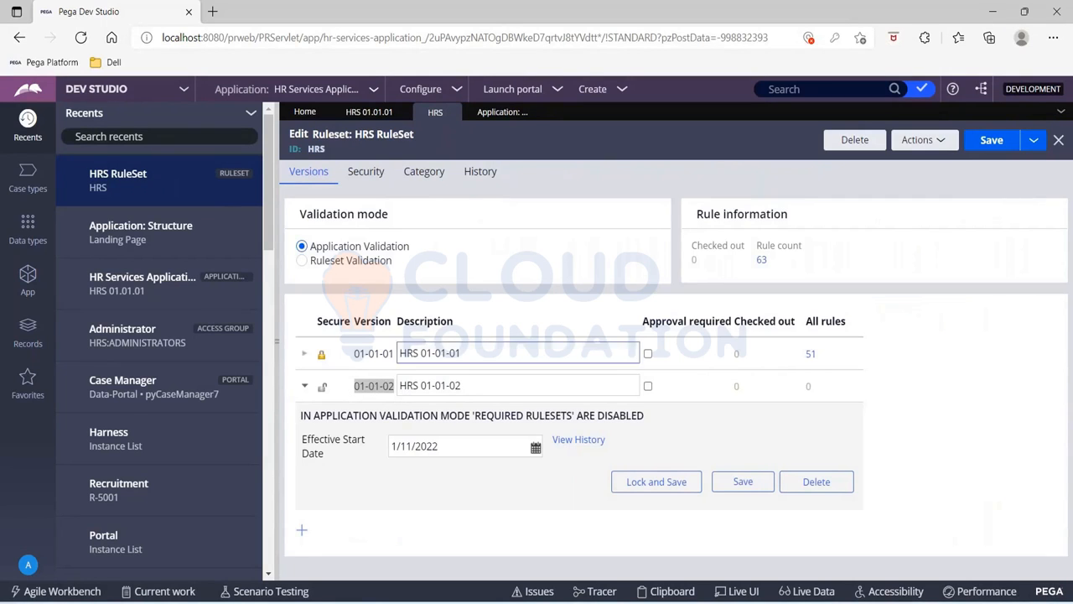
left_click(929, 143)
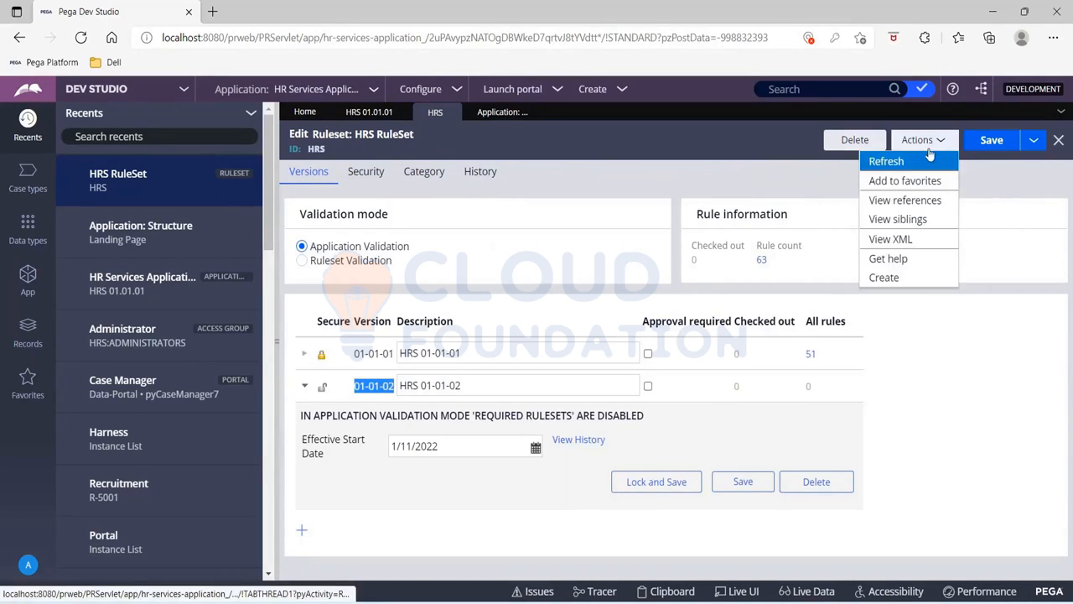
left_click(929, 161)
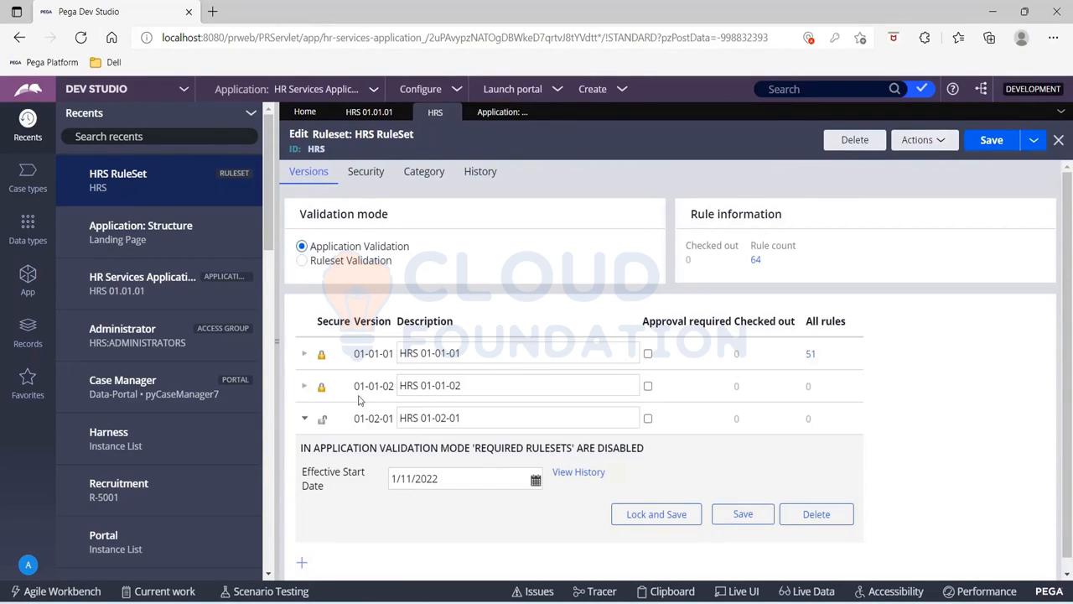
left_click_drag(355, 385, 394, 385)
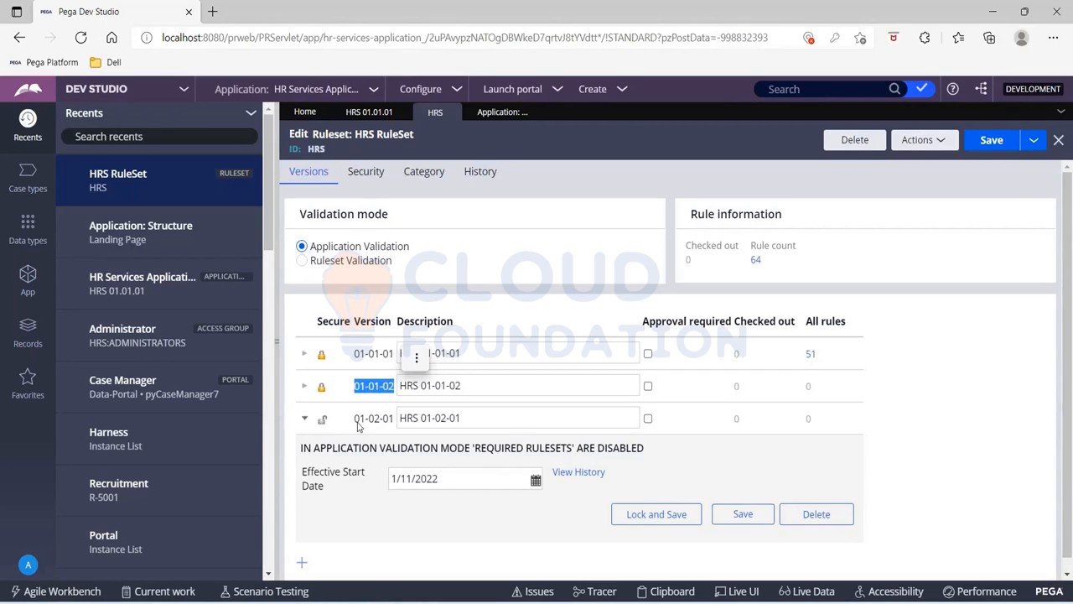
left_click_drag(355, 417, 393, 421)
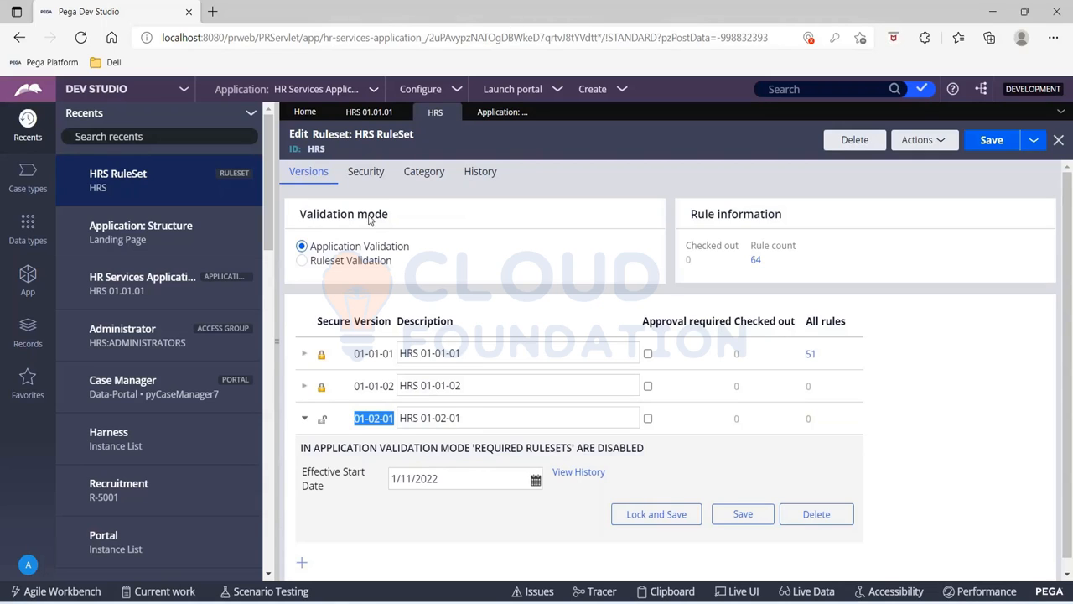
Refresh the HR Services Application record and check its application ruleset versions against the HRS ruleset record
left_click(361, 114)
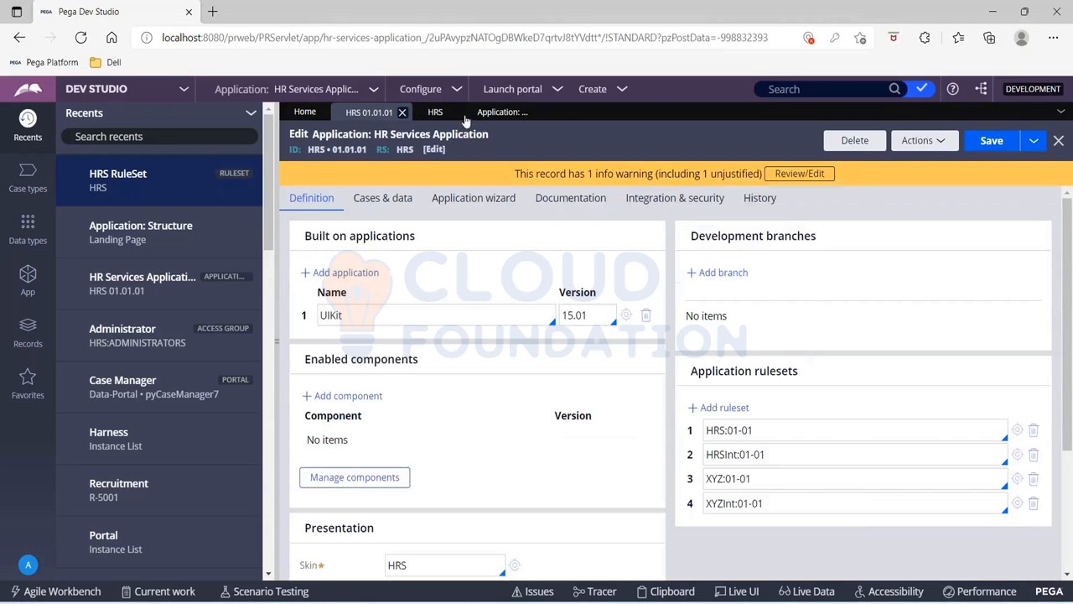
left_click(938, 142)
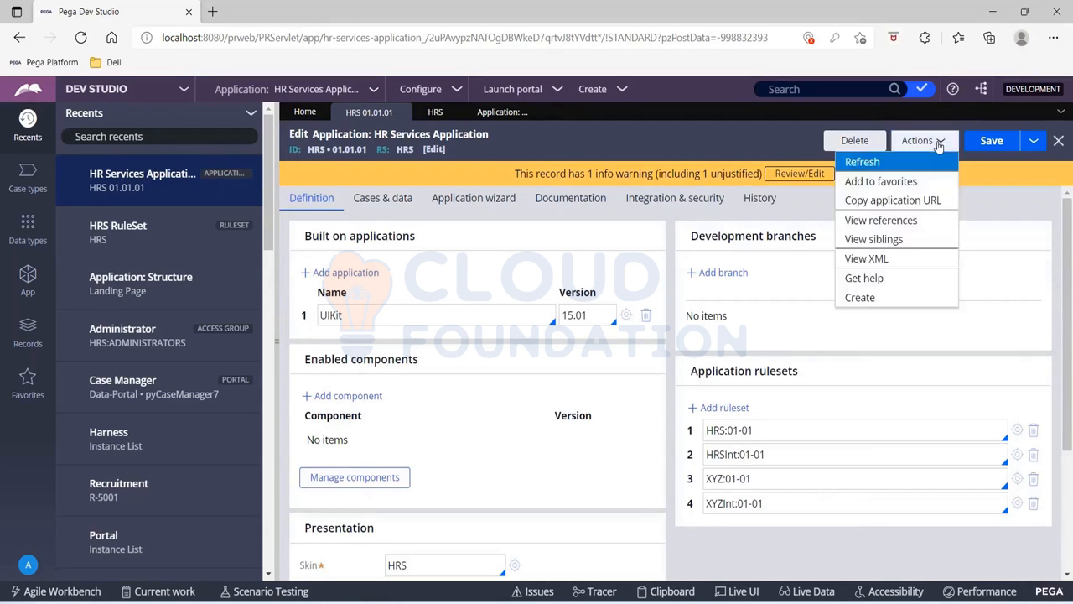
left_click(916, 165)
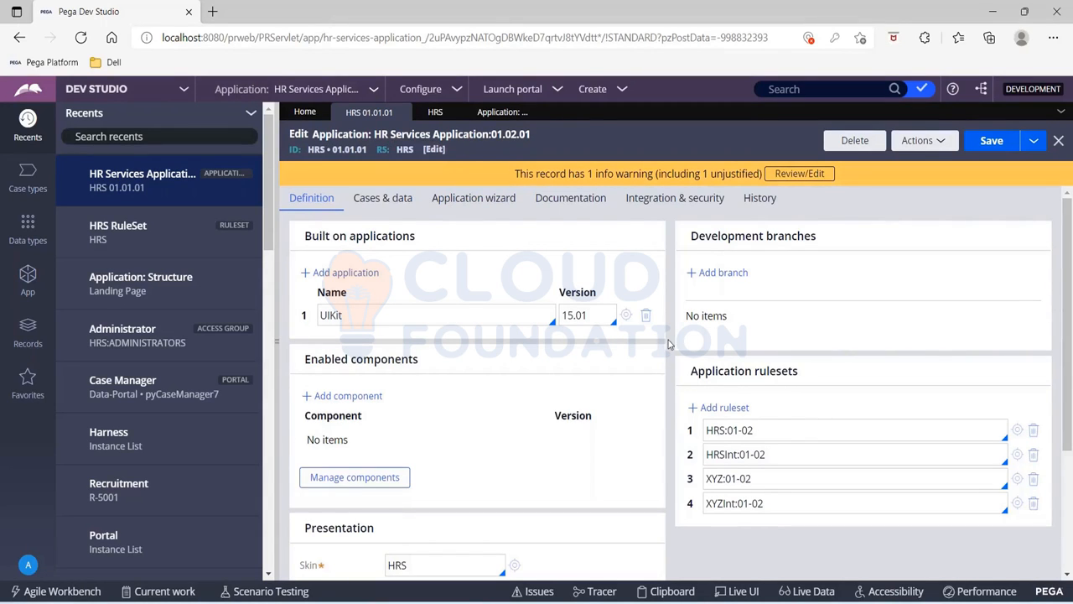
scroll(774, 411, "down", 2)
left_click_drag(755, 341, 727, 341)
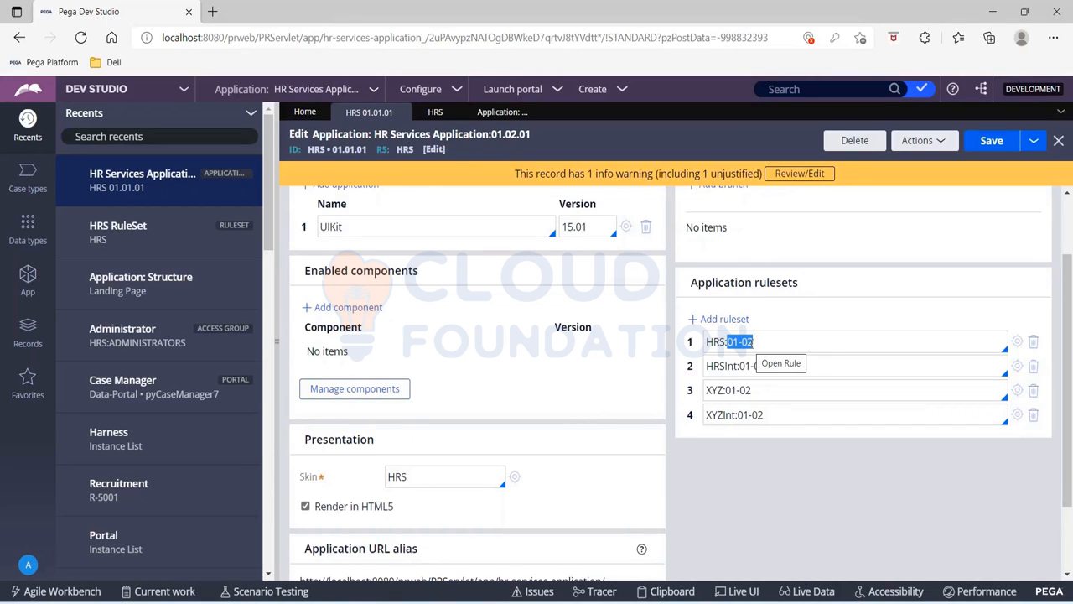
left_click(1017, 341)
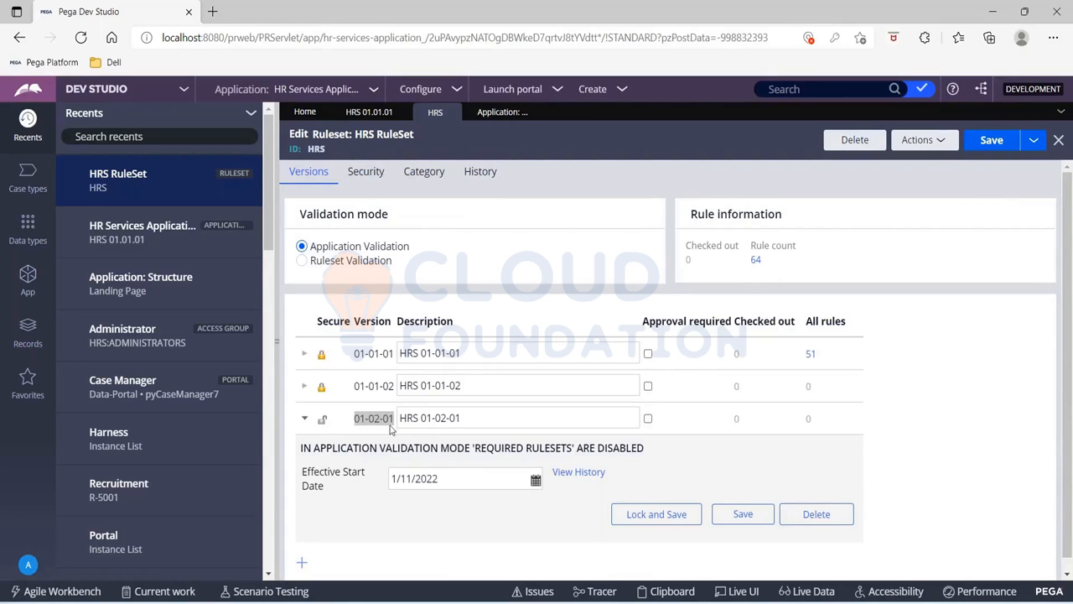
left_click(381, 112)
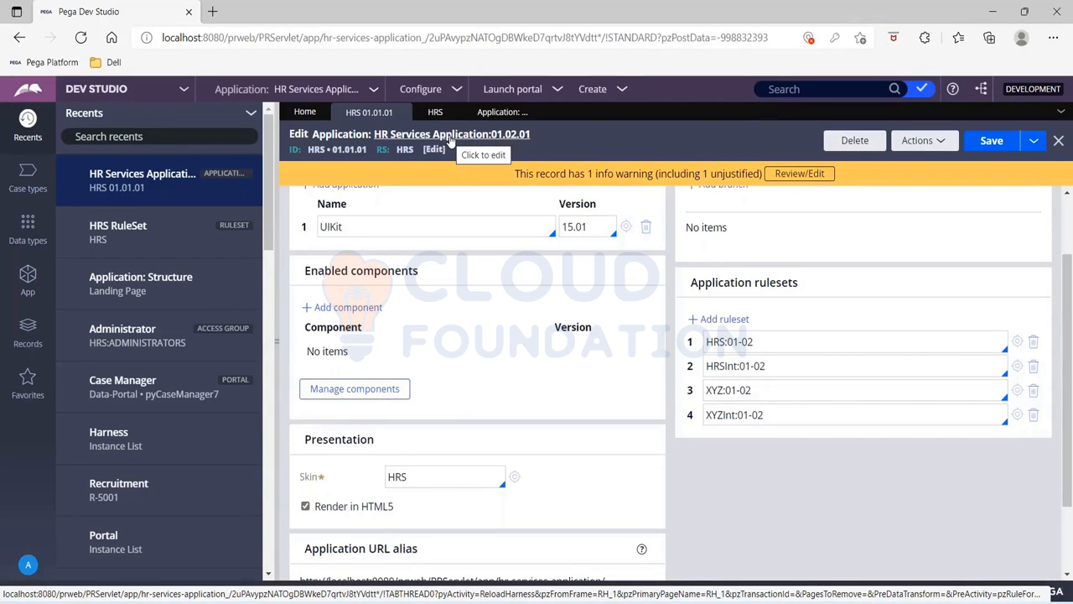
Refresh the application structure's ruleset stack and open Lock & Roll for the current application
left_click(497, 111)
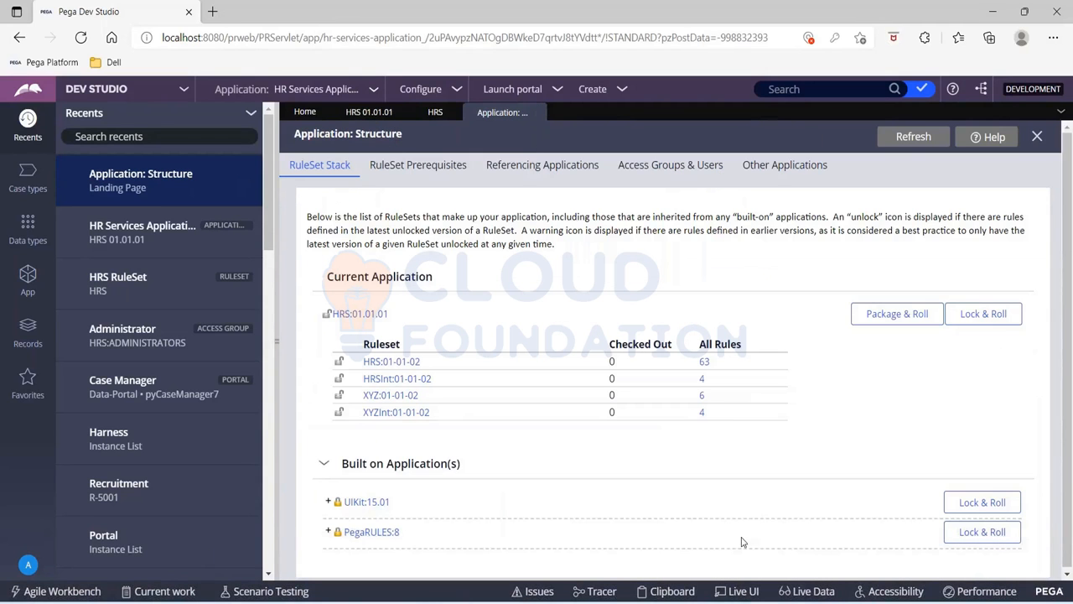
left_click(910, 143)
left_click(986, 315)
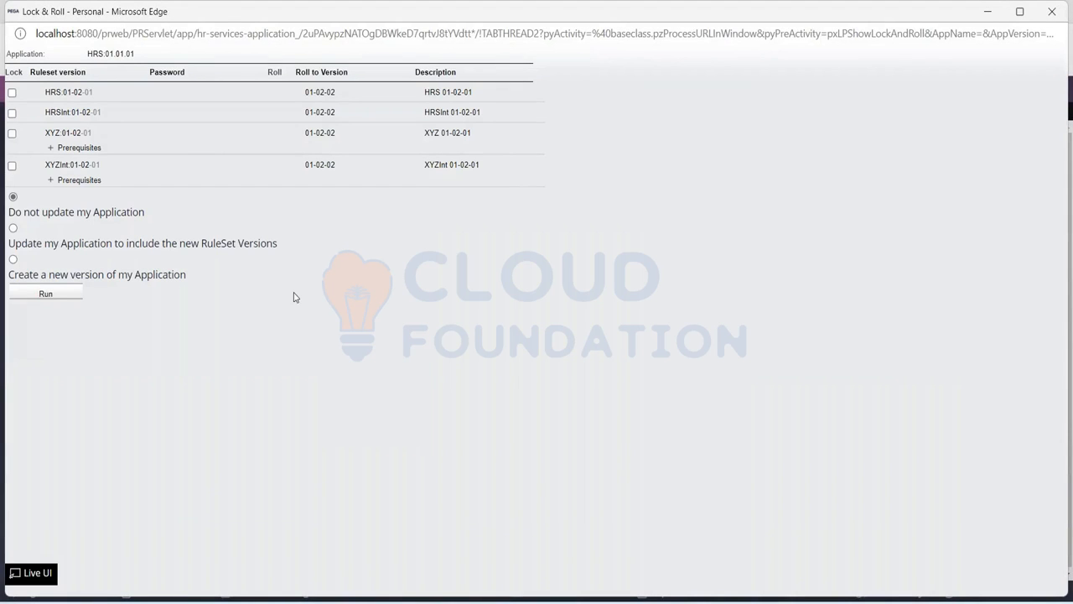
Mark the HRS, HRSInt, XYZ and XYZInt ruleset versions for locking
left_click(12, 93)
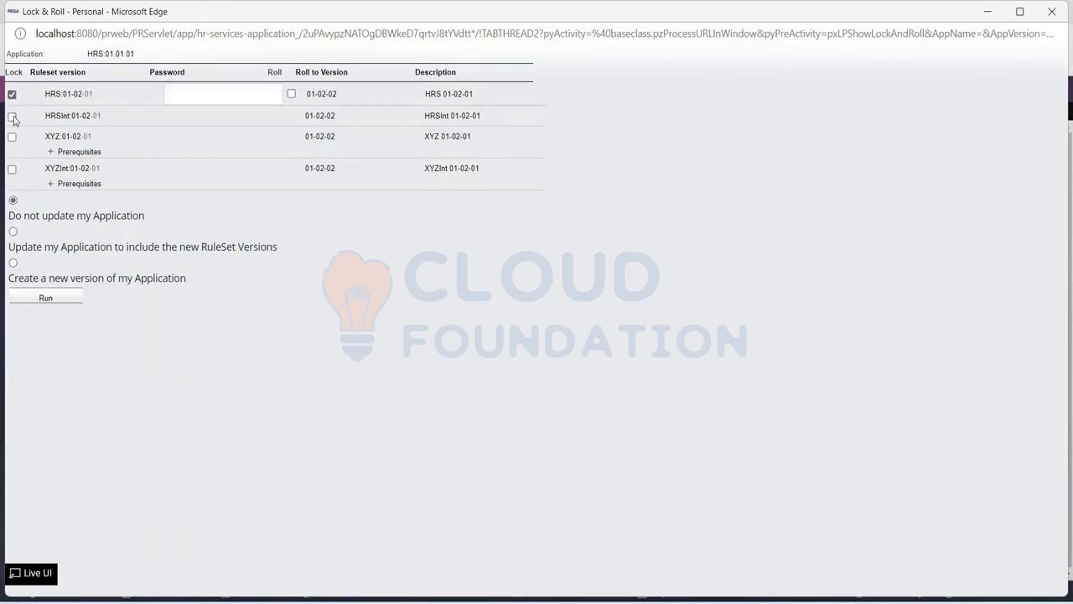
left_click(12, 116)
left_click(12, 139)
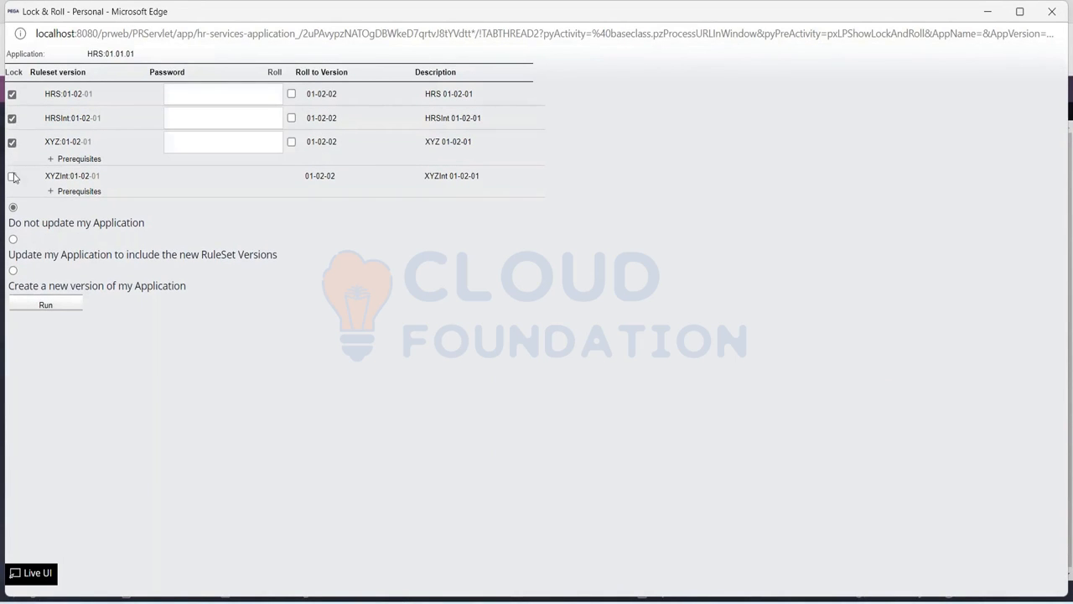
left_click(12, 177)
Enter the lock password for each of the four ruleset versions
left_click(199, 98)
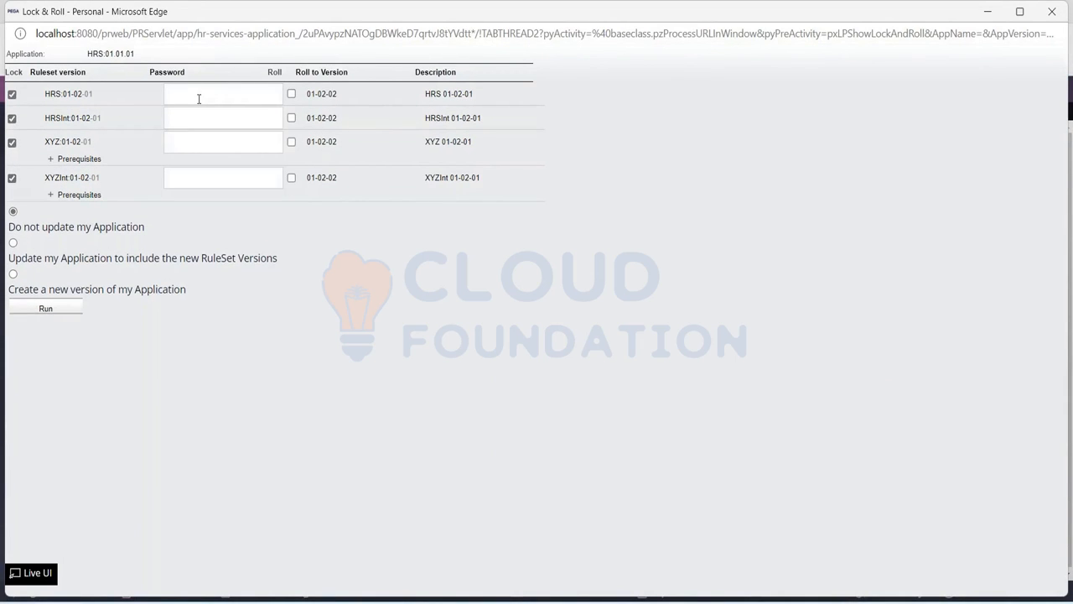
type("rules")
left_click(199, 119)
type("rulesrules")
left_click(199, 178)
type("rules")
Mark the HRS, HRSInt, XYZ and XYZInt rulesets for rolling to a new version
left_click(292, 94)
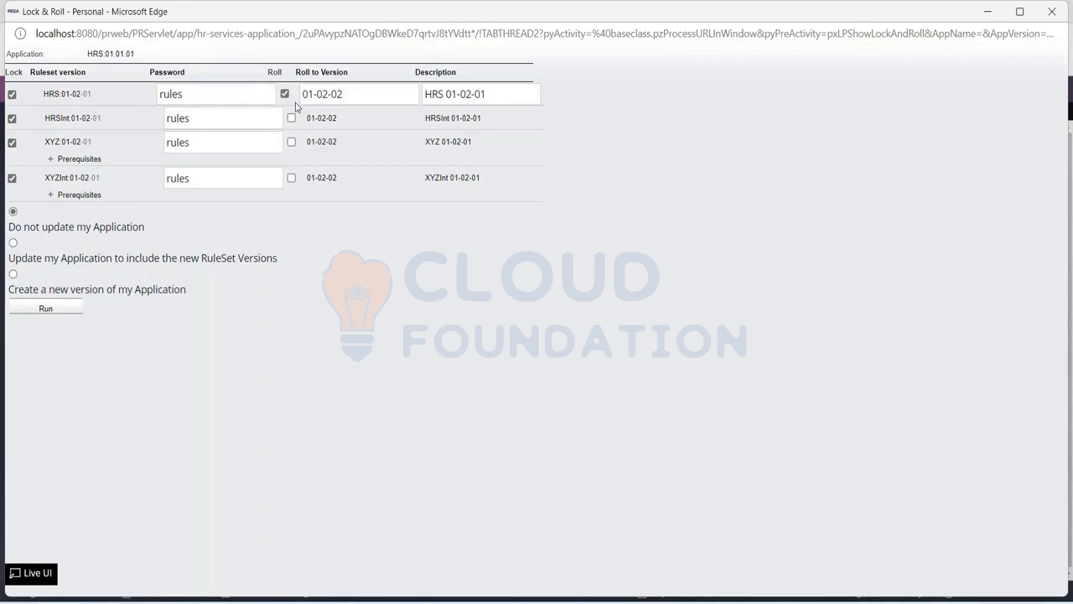
left_click(292, 119)
left_click(290, 143)
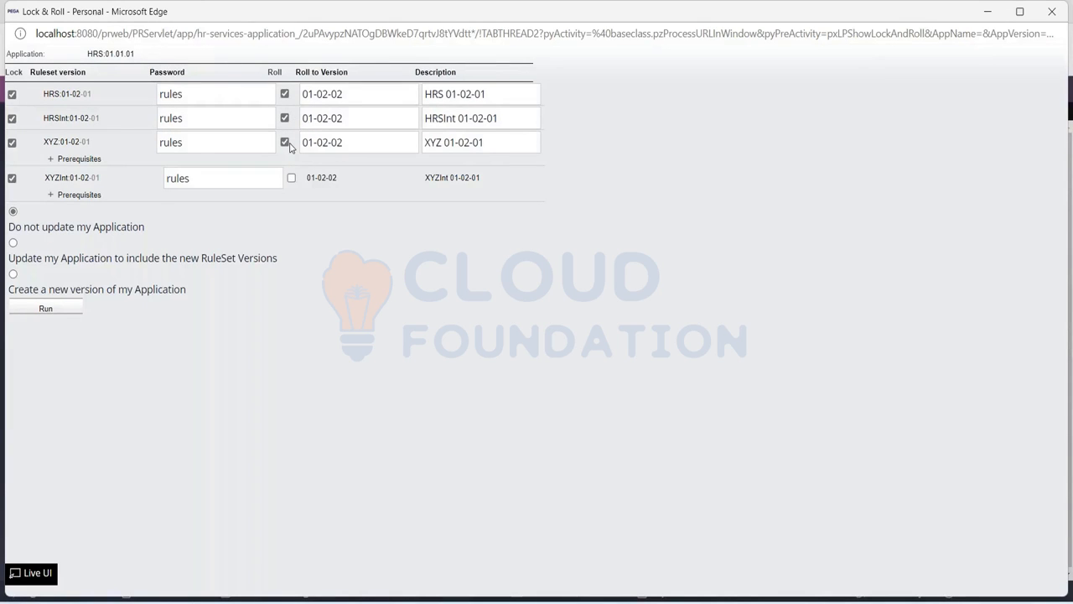
left_click(291, 178)
Set the HRS ruleset's roll-to version to 01-03-01
left_click(330, 93)
key("BackSpace")
type("3")
key("End")
key("BackSpace")
type("1")
key("ctrl+a")
key("ctrl+c")
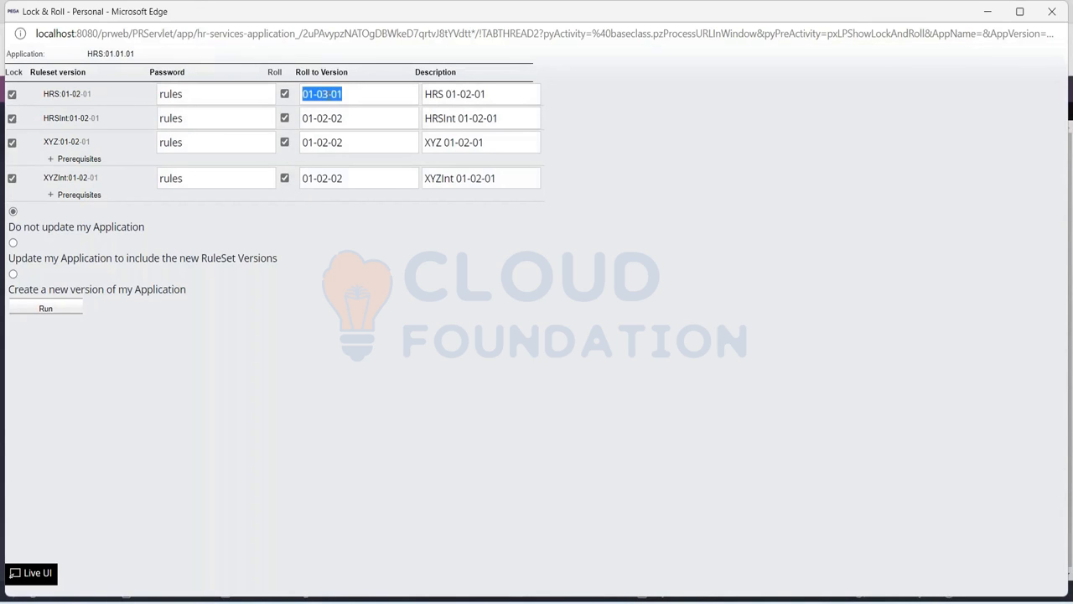
Set the roll-to versions of HRSInt, XYZ and XYZInt to 01-03-01 as well
left_click(329, 118)
key("ctrl+a")
key("BackSpace")
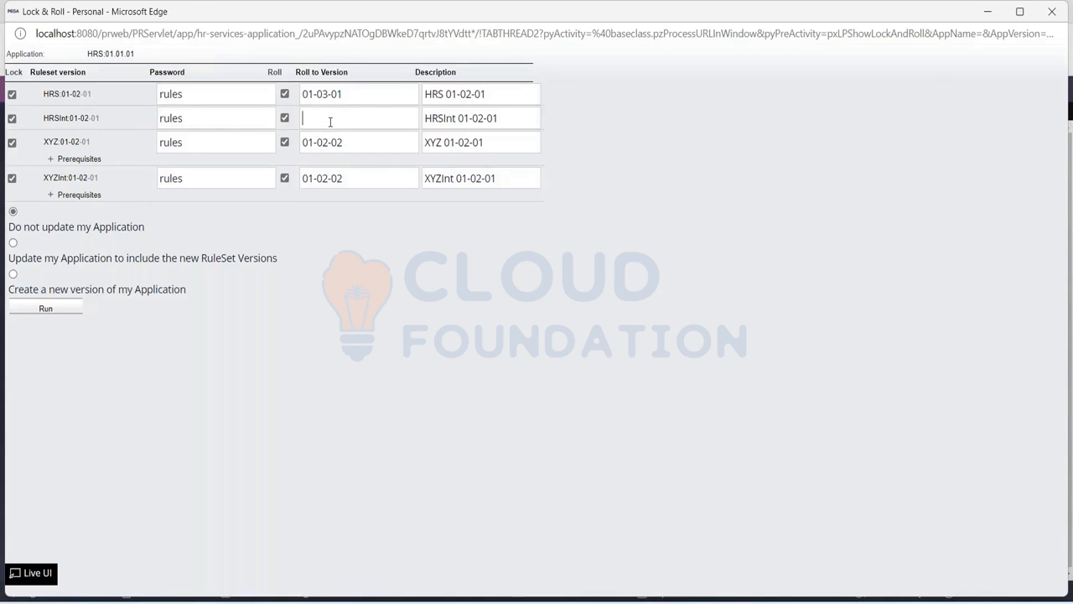
key("ctrl+v")
left_click(333, 144)
key("ctrl+a")
key("BackSpace")
key("ctrl+v")
left_click(333, 179)
key("ctrl+a")
key("BackSpace")
key("ctrl+v")
Change the roll descriptions to HRS 01-03-01, HRSInt 01-03-01, XYZ 01-03-01 and XYZInt 01-03-01
left_click(472, 94)
key("BackSpace")
type("3")
left_click(484, 119)
type("3")
left_click(466, 143)
left_click(481, 179)
Choose to create a new version of the application and set its roll-to version to 01.03.01
left_click(13, 275)
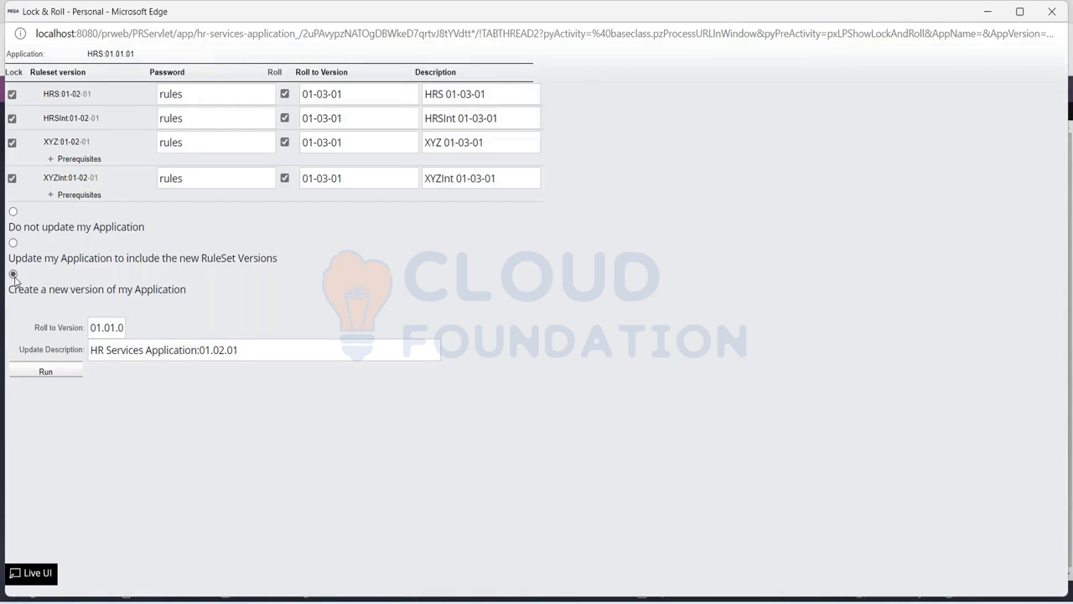
key("End")
key("Left")
key("Left")
key("Left")
key("BackSpace")
type("3")
key("BackSpace")
type("1")
key("Left")
key("Left")
key("Left")
key("Left")
key("Left")
key("Left")
key("Left")
key("Right")
key("Right")
key("Right")
key("Right")
key("Right")
key("Right")
key("Right")
key("Right")
Set the update description to HR Services Application:01.03.01 and run Lock & Roll
left_click_drag(90, 350, 240, 349)
left_click(240, 349)
left_click(223, 349)
key("BackSpace")
type("3")
left_click(45, 375)
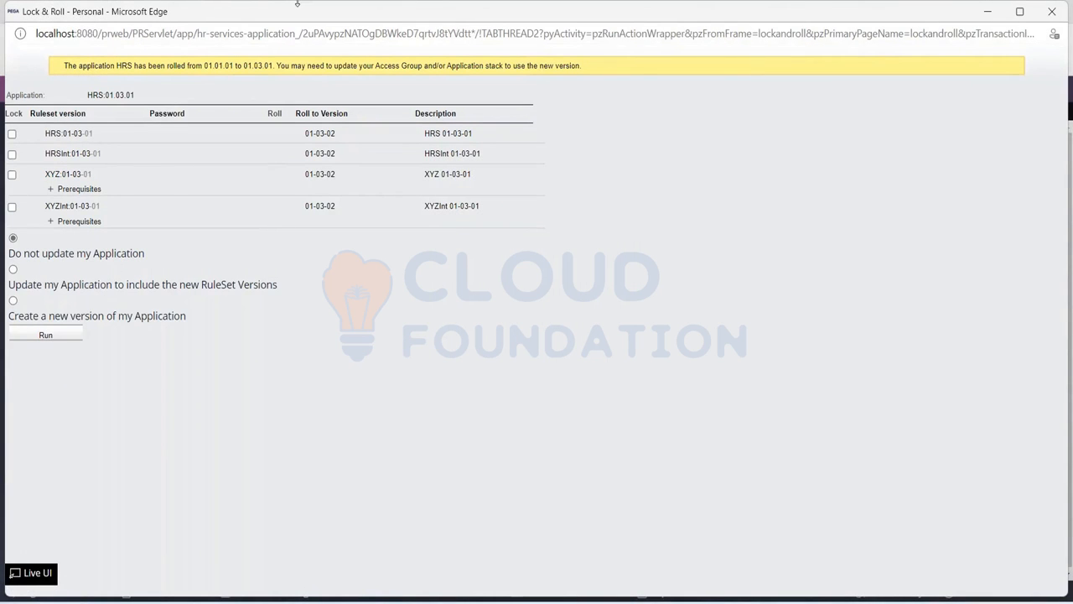
Read the application roll message in the Lock & Roll window and set the window aside
left_click_drag(64, 65, 272, 69)
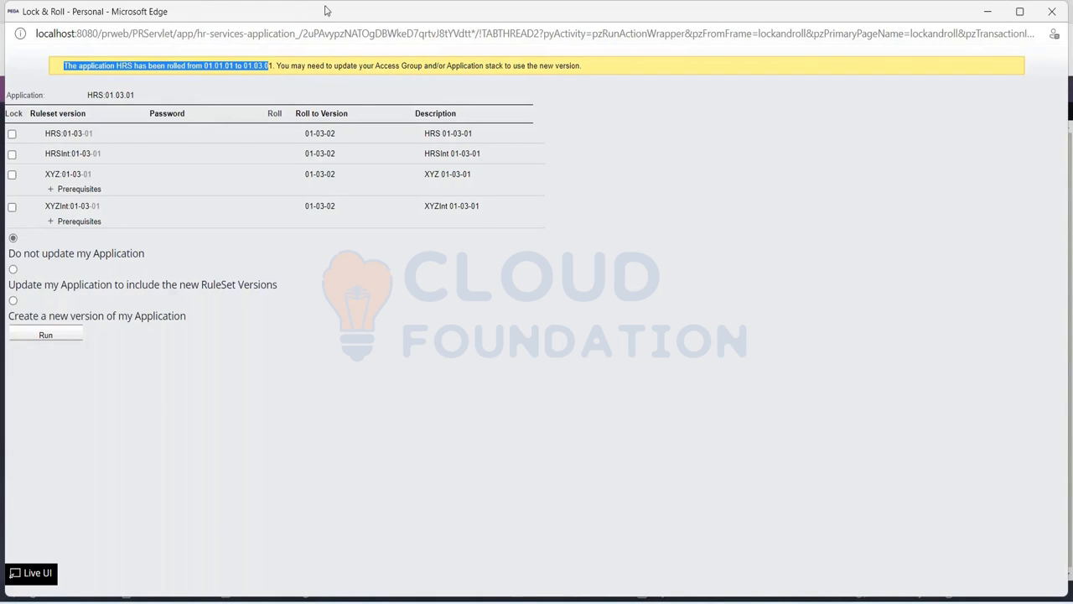
left_click_drag(294, 24, 287, 72)
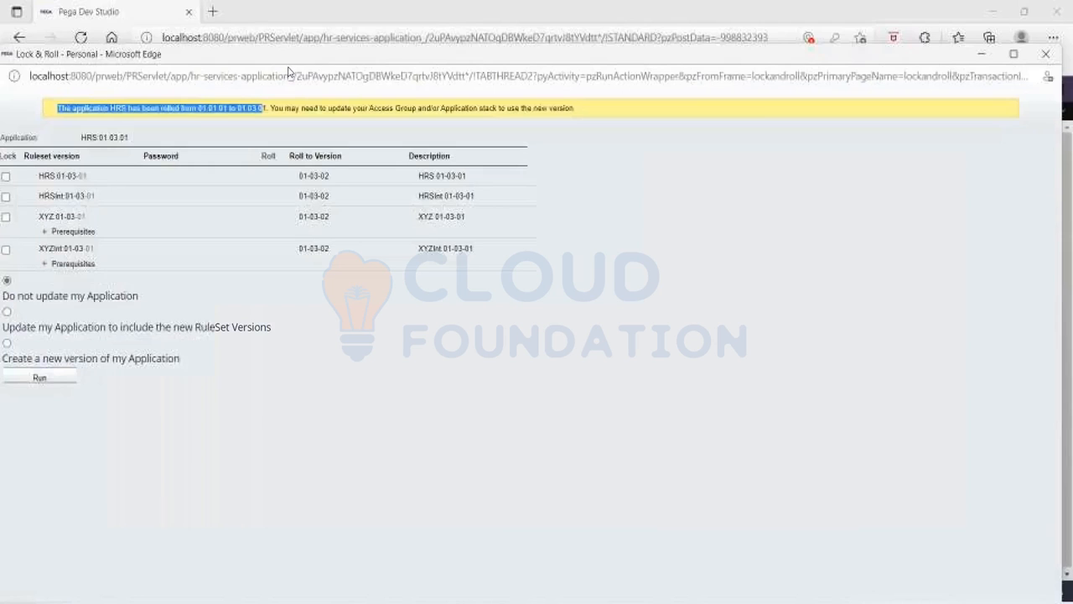
left_click(977, 72)
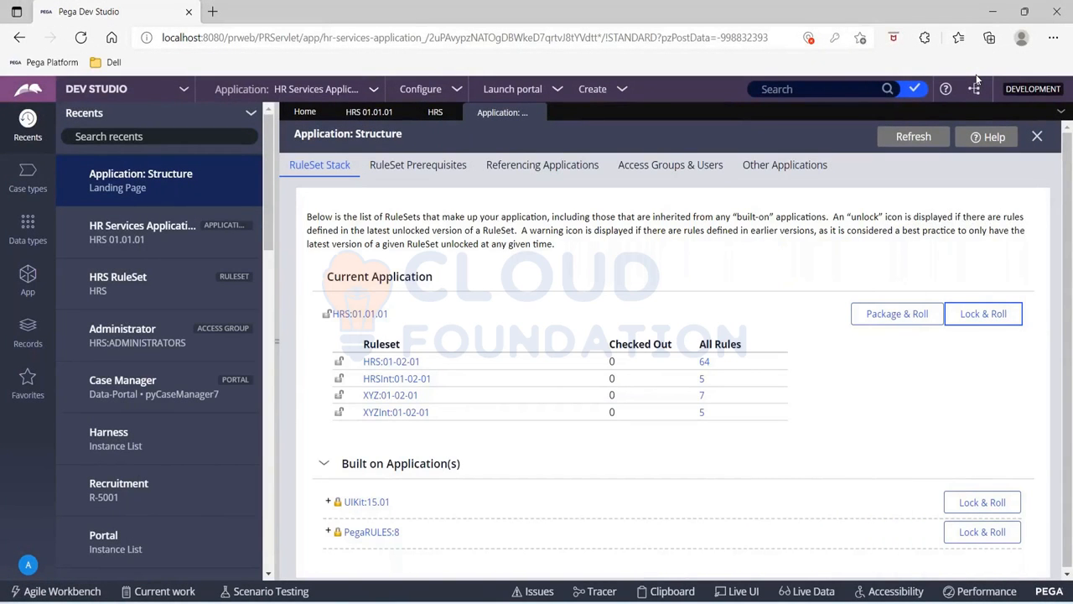
Refresh the HRS ruleset record and check its version list after the roll
left_click(426, 118)
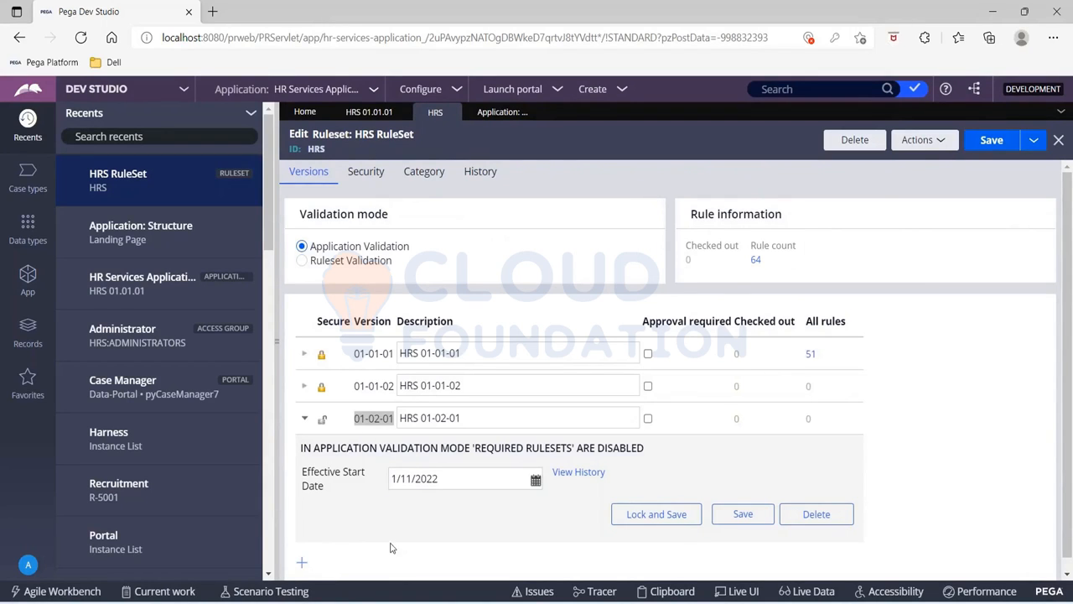
scroll(468, 502, "down", 1)
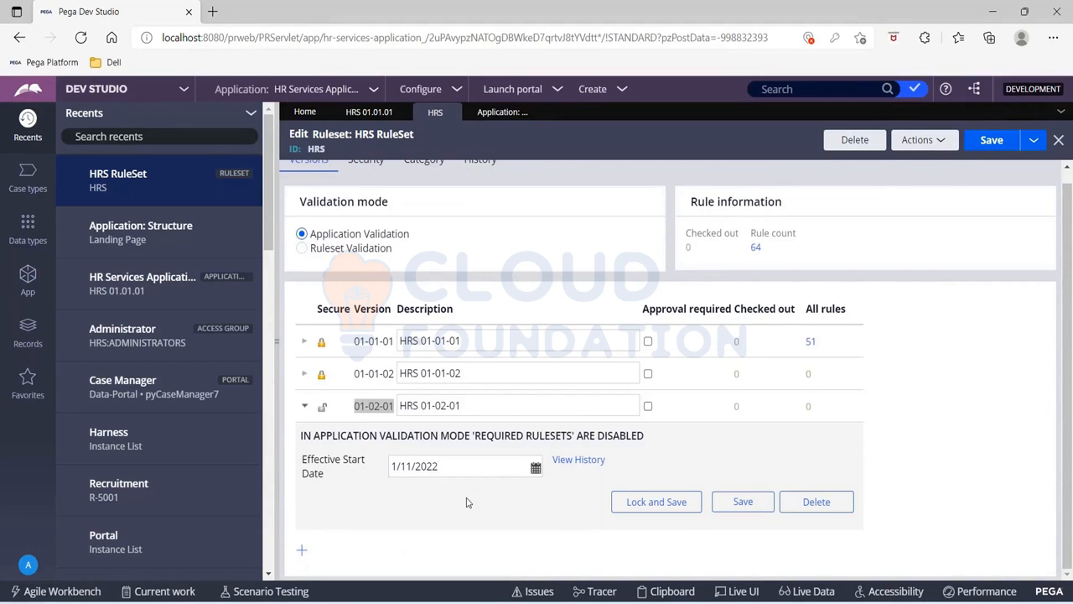
left_click(939, 143)
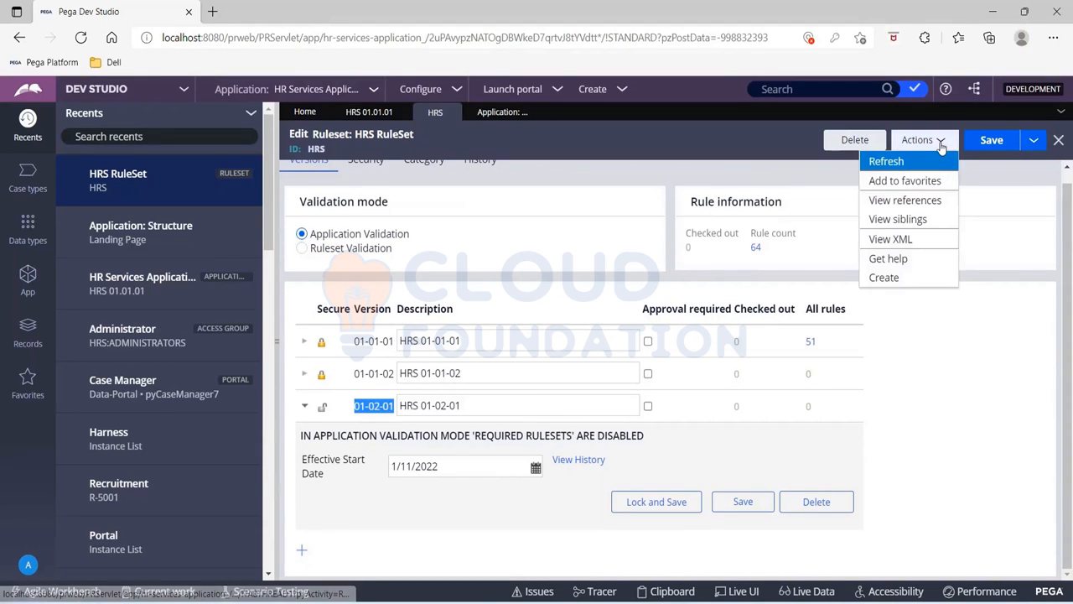
left_click(912, 167)
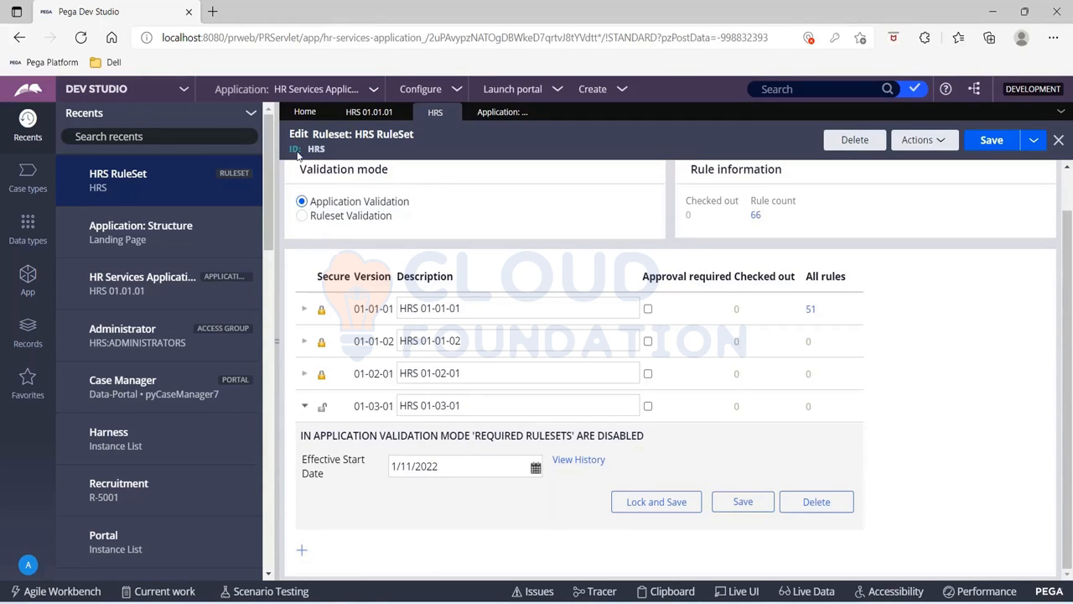
Refresh the HR Services Application 01.01.01 record and check its title and application ruleset versions
left_click(362, 119)
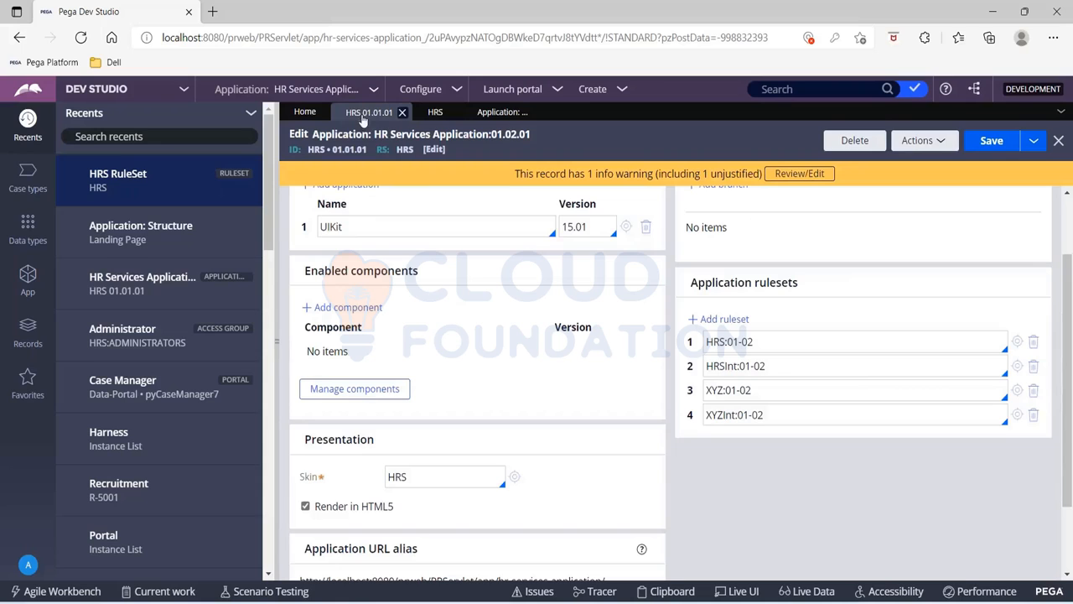
left_click(938, 142)
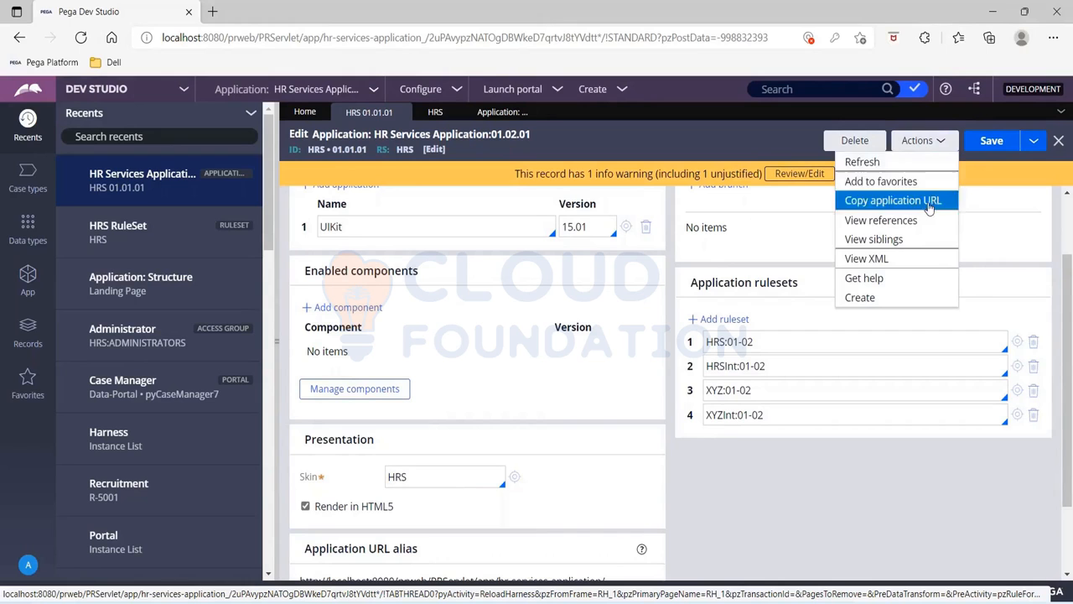
left_click(864, 161)
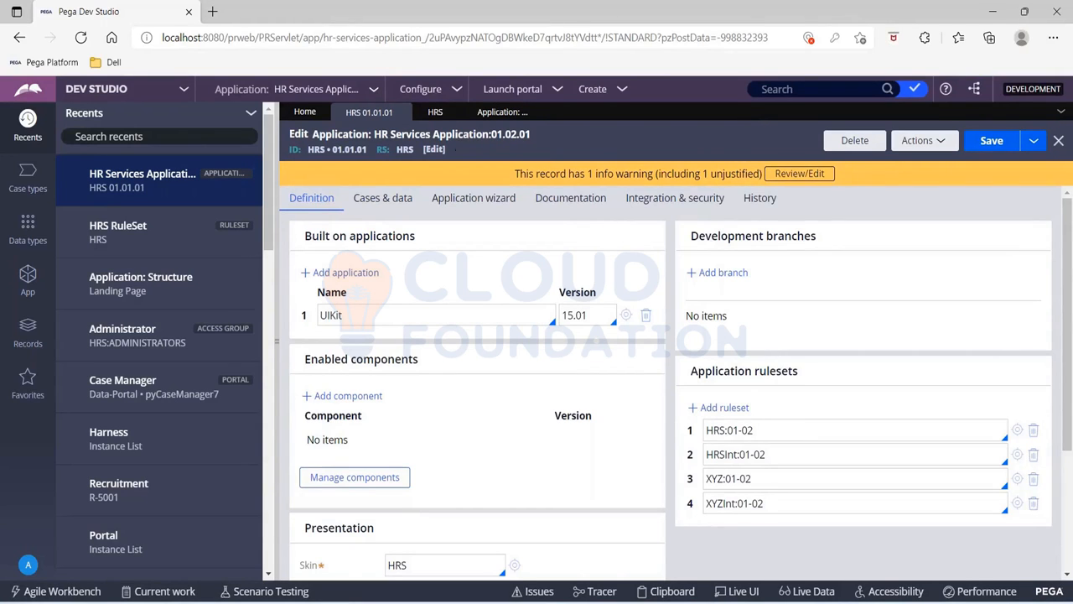
Check the application rulesets of the HRS 01.01.01 record and list all Application instances under Application Definition
scroll(587, 352, "down", 1)
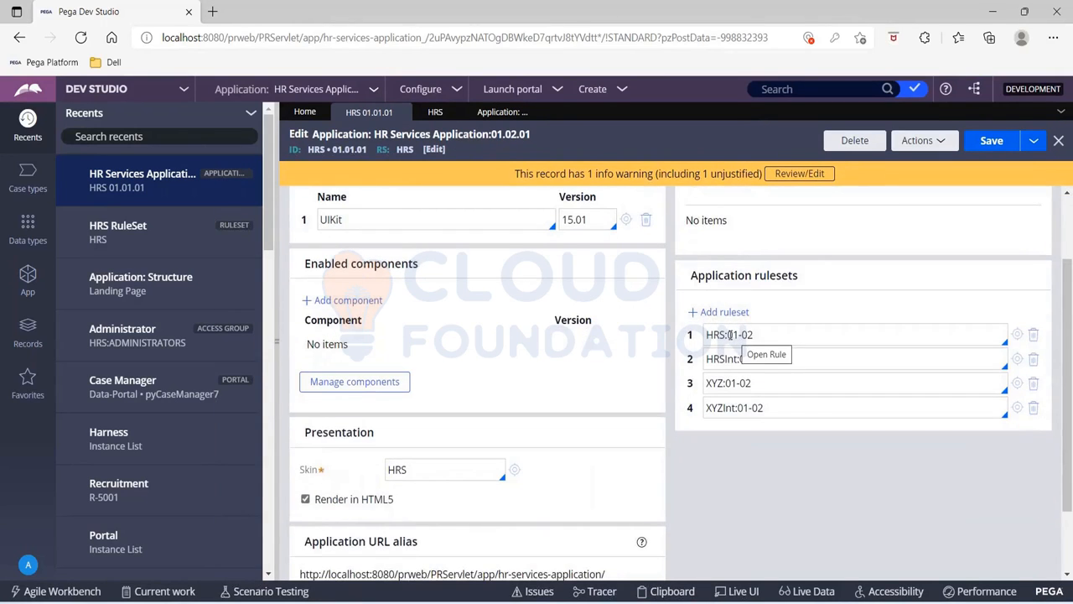
left_click_drag(729, 334, 754, 335)
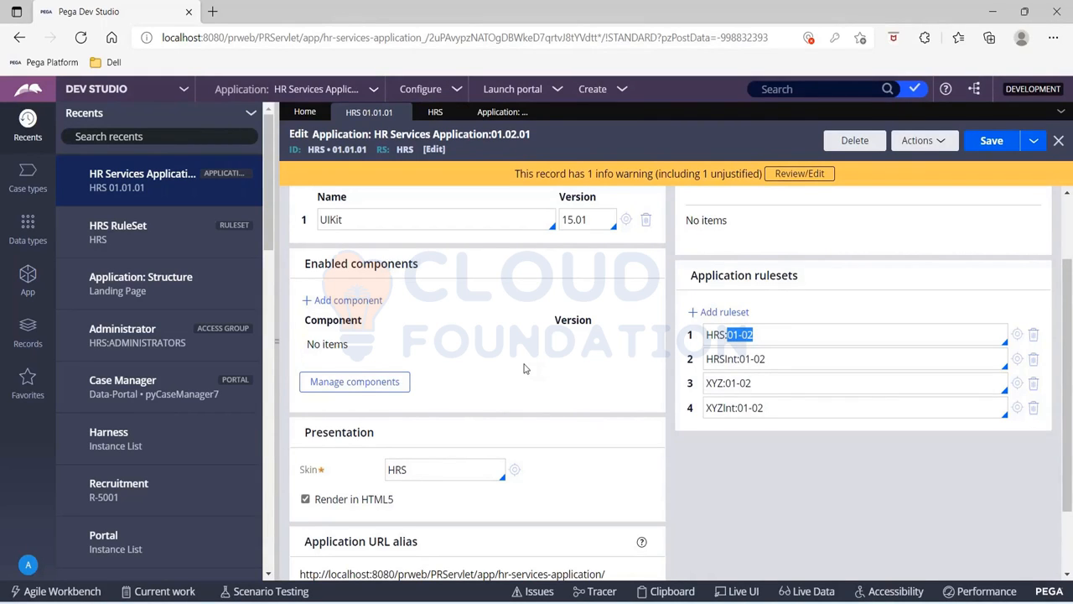
left_click(38, 340)
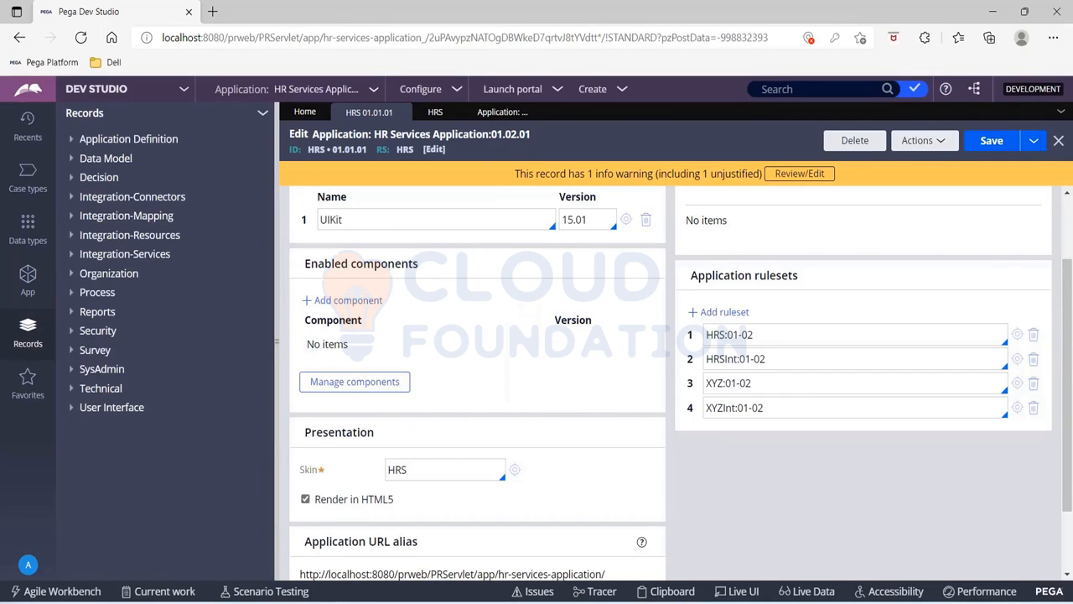
left_click(73, 141)
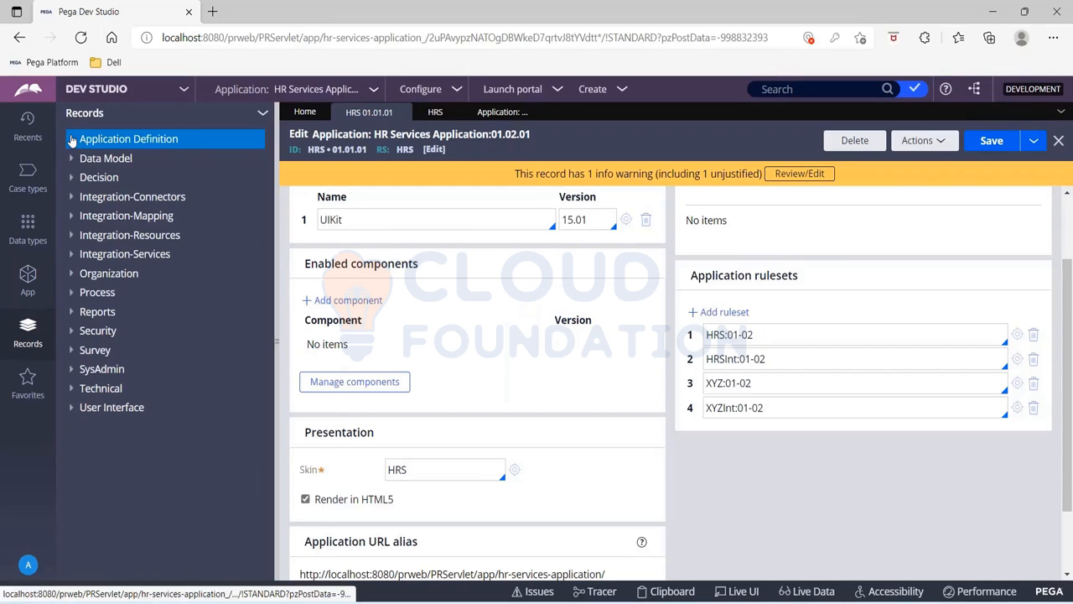
left_click(130, 159)
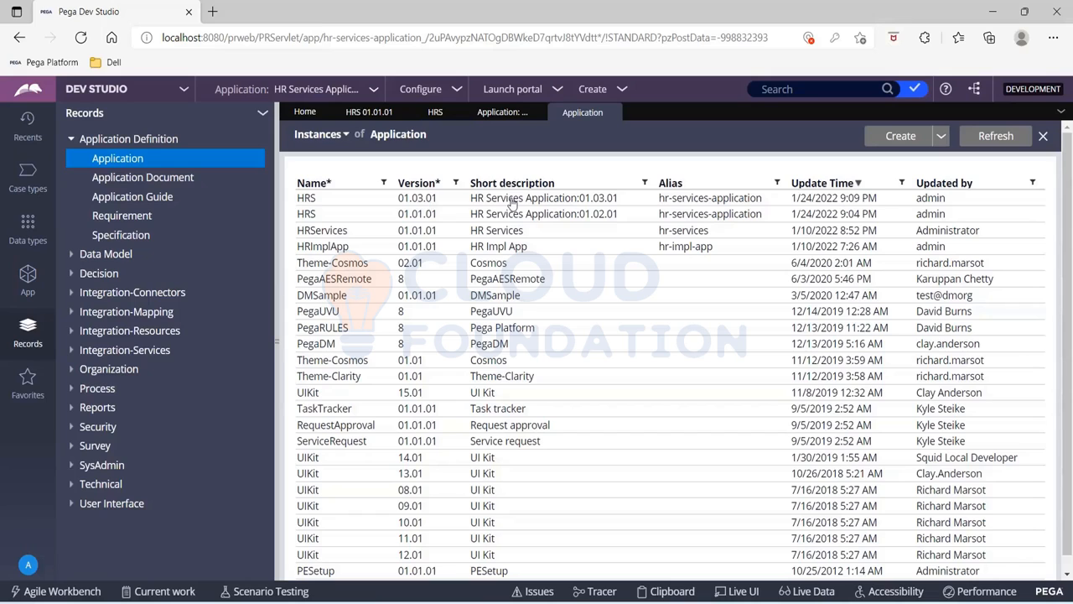
Open the HRS 01.03.01 application record and compare its HRS ruleset version with the one in HRS 01.01.01
left_click(512, 201)
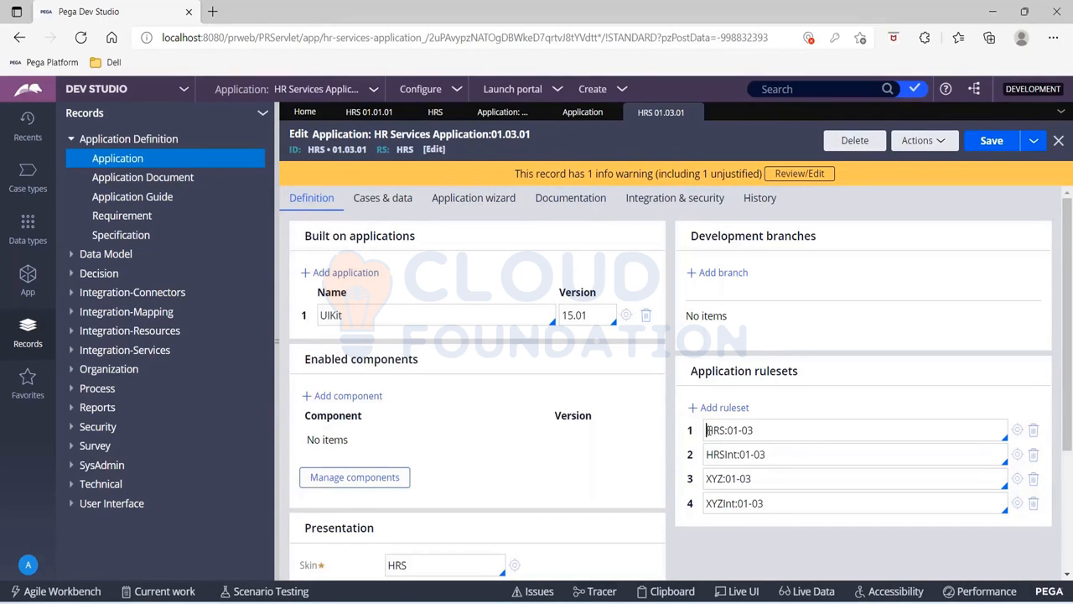
left_click_drag(706, 430, 765, 429)
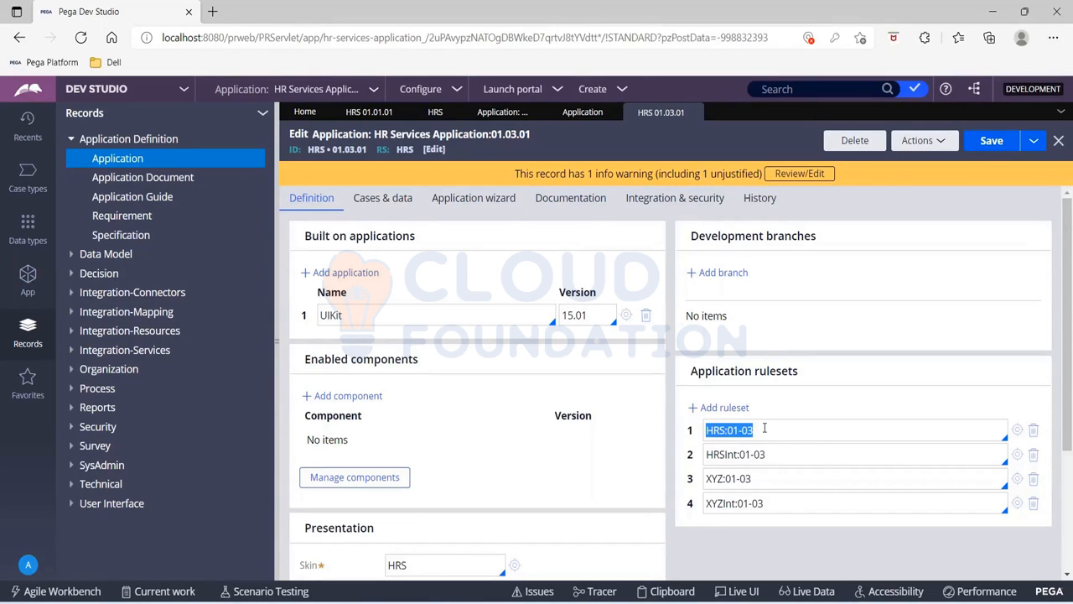
left_click(363, 117)
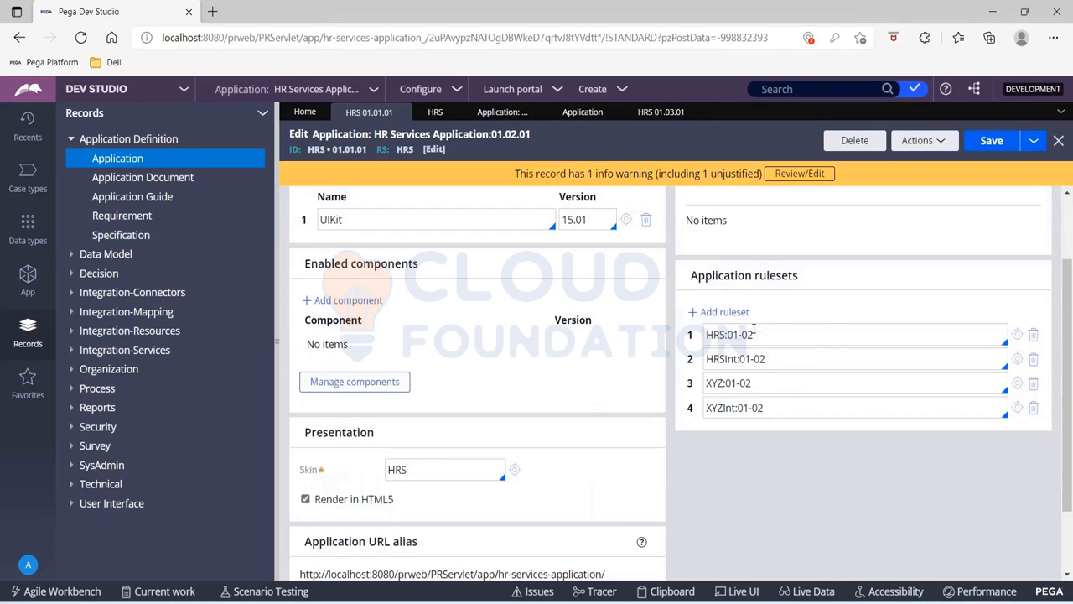
left_click_drag(760, 334, 727, 334)
left_click(874, 506)
Open the current operator's access group and clear its application version to list the versions available for HRS
left_click(26, 566)
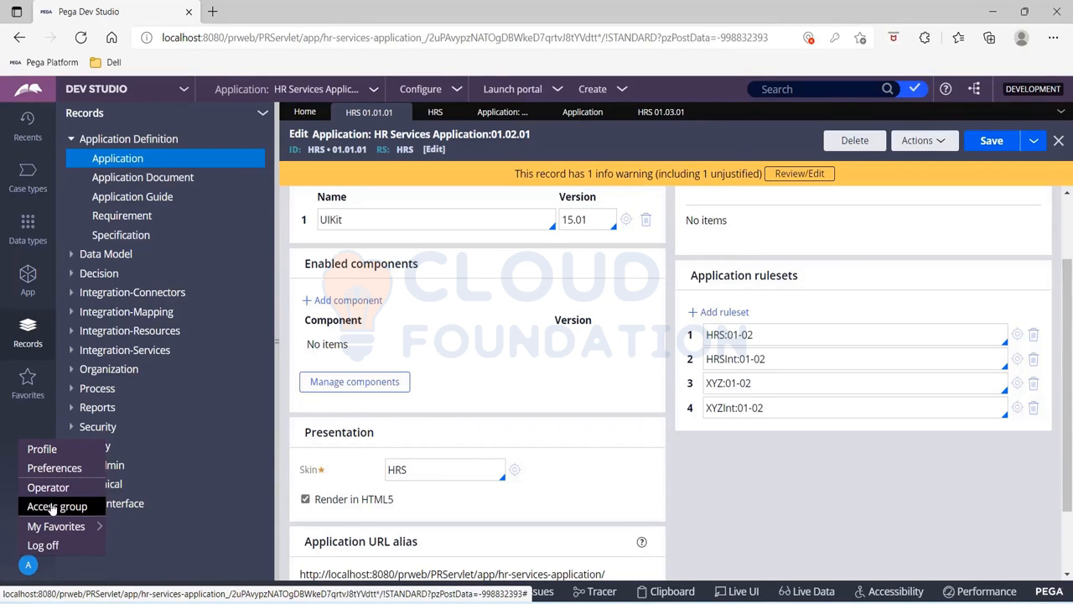
left_click(51, 508)
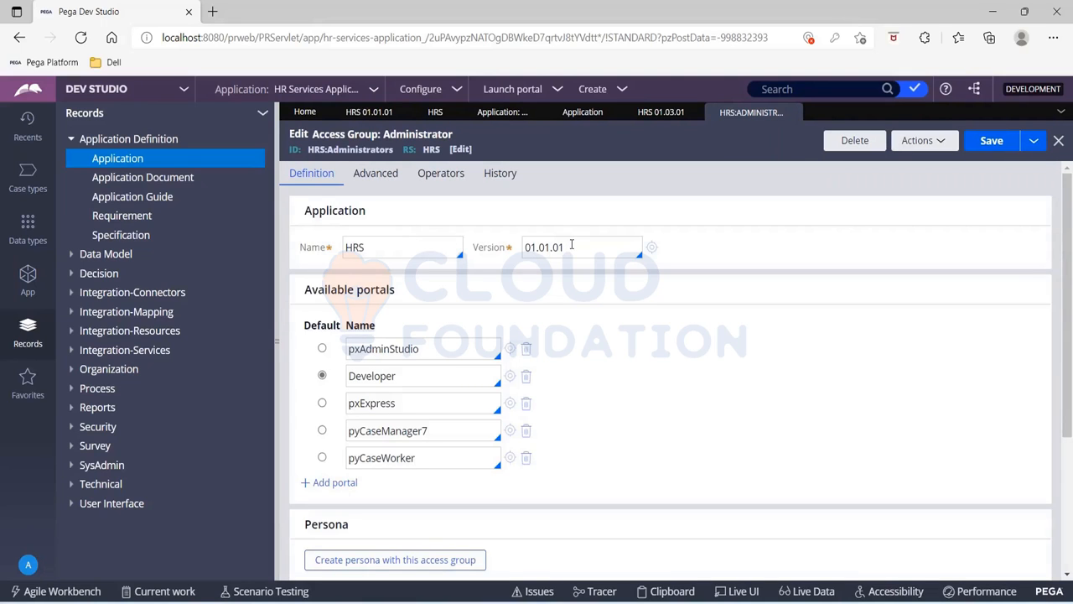
double_click(571, 244)
key("BackSpace")
key("Down")
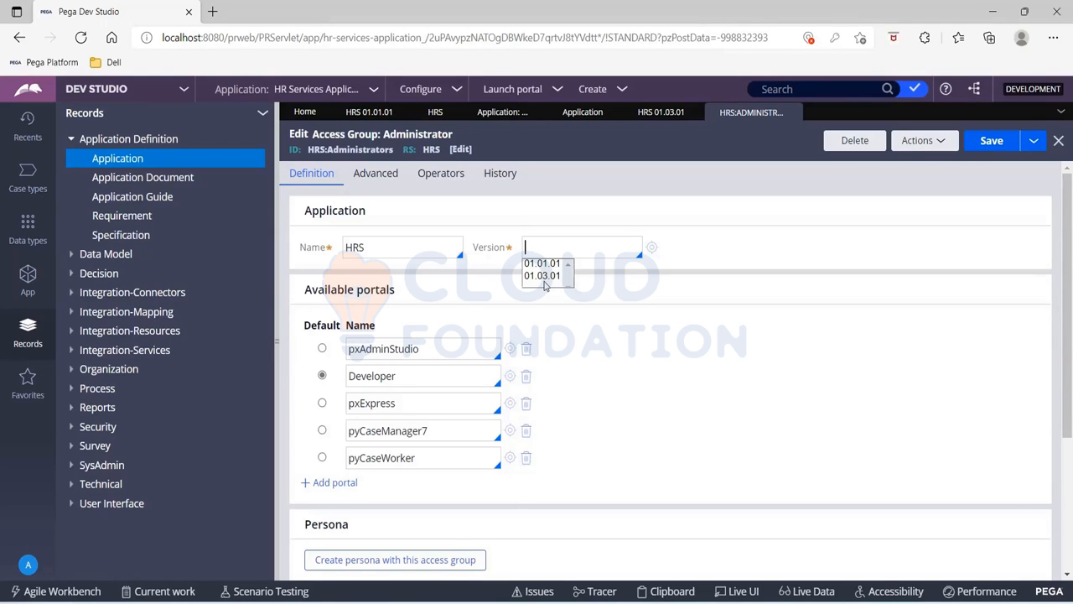
left_click(705, 241)
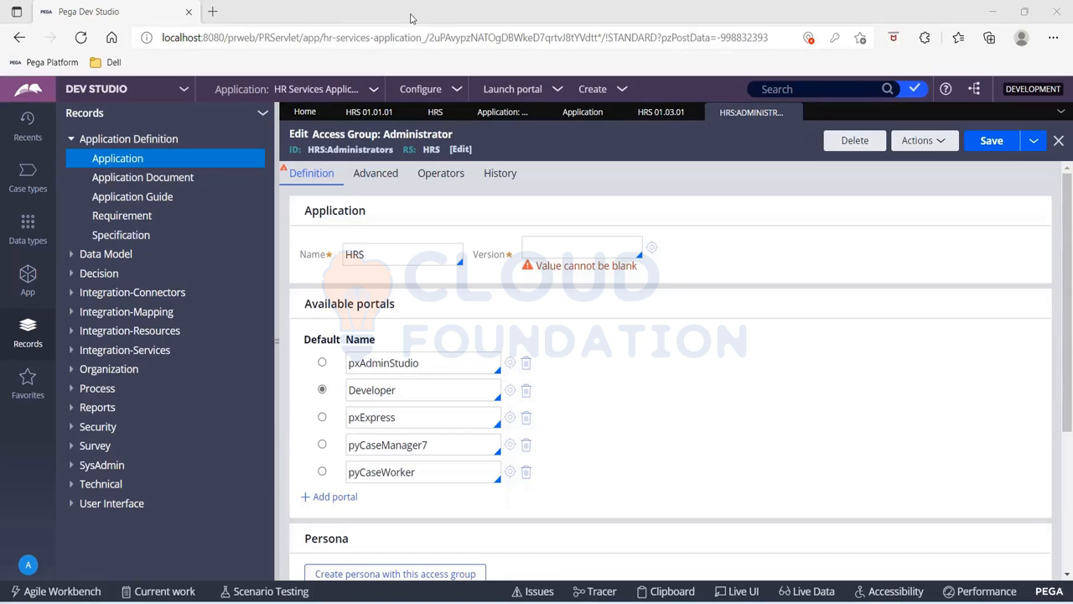
Set the HRS application version in the Administrator access group to 01.01.01
left_click(374, 115)
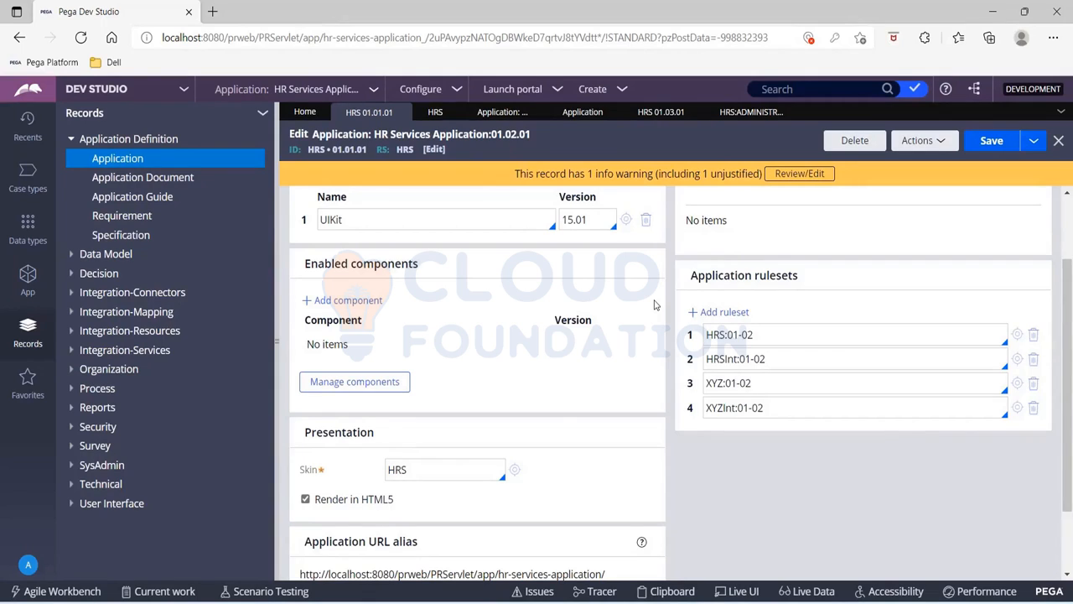
left_click(763, 112)
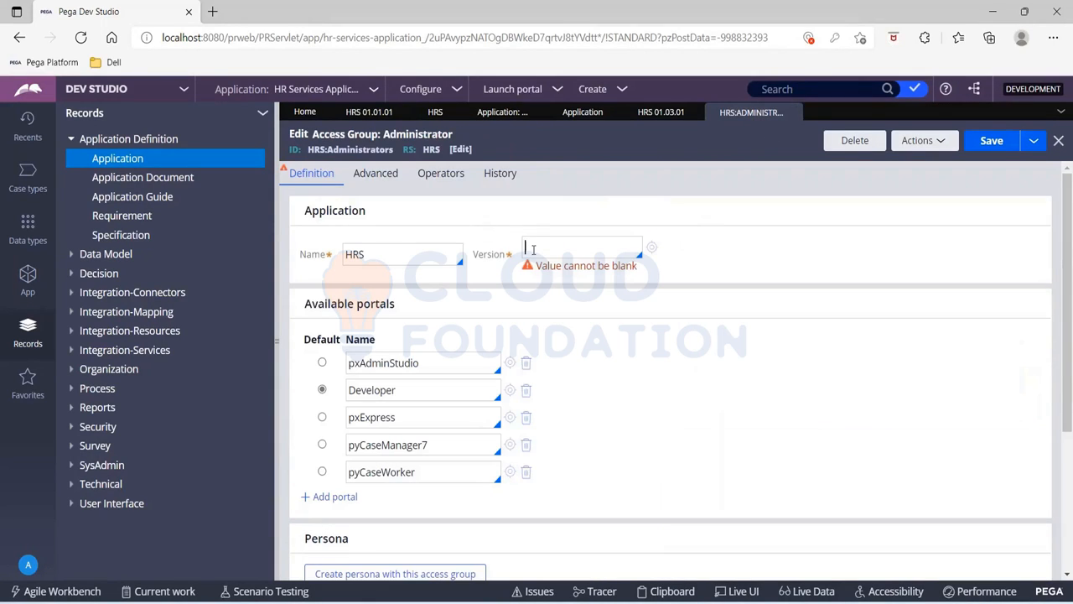
key("Down")
key("Down")
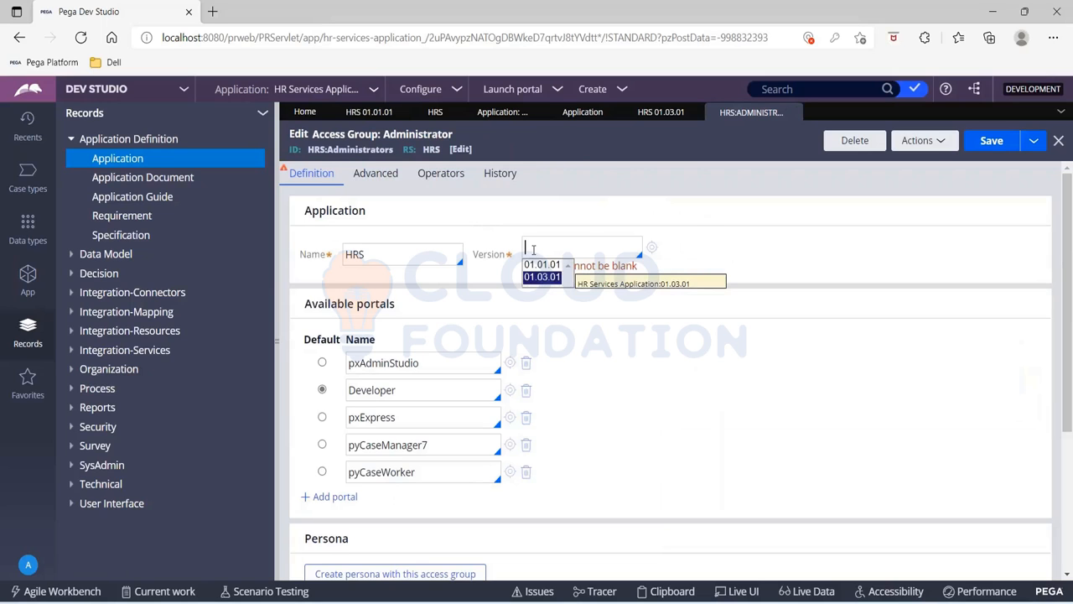
key("Up")
key("Return")
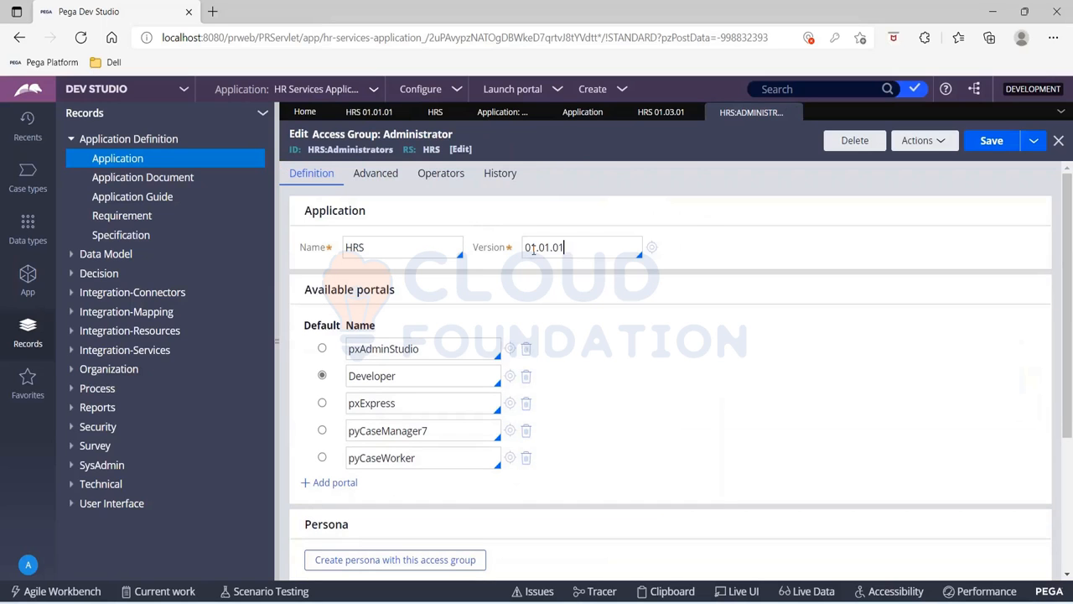
Review the HRS ruleset versions in application records 01.01.01 and 01.03.01 against the access group's application version
left_click(344, 115)
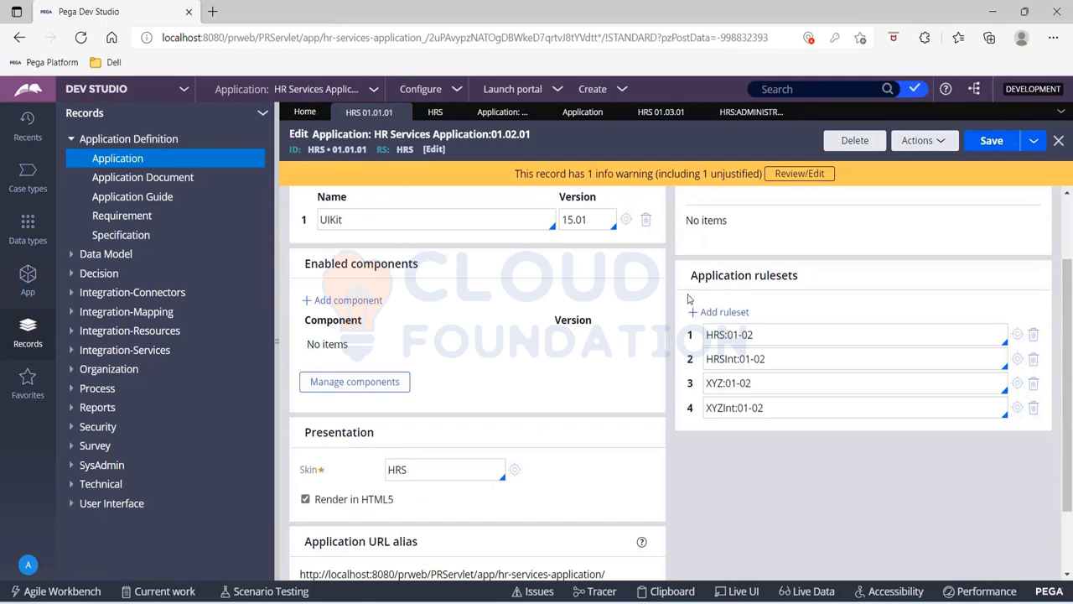
left_click_drag(728, 336, 753, 335)
left_click(747, 115)
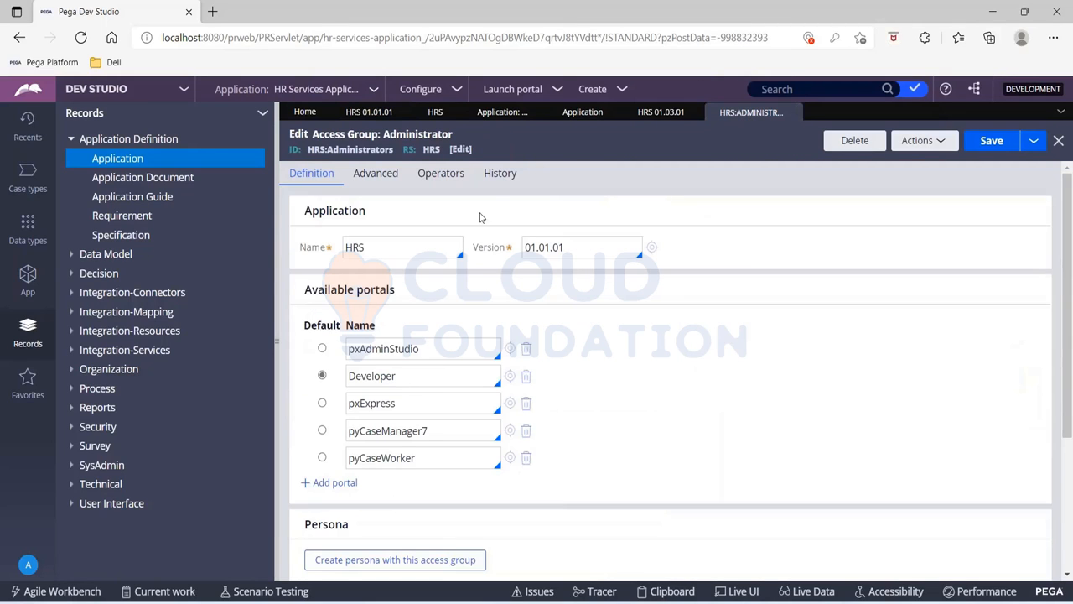
left_click(641, 116)
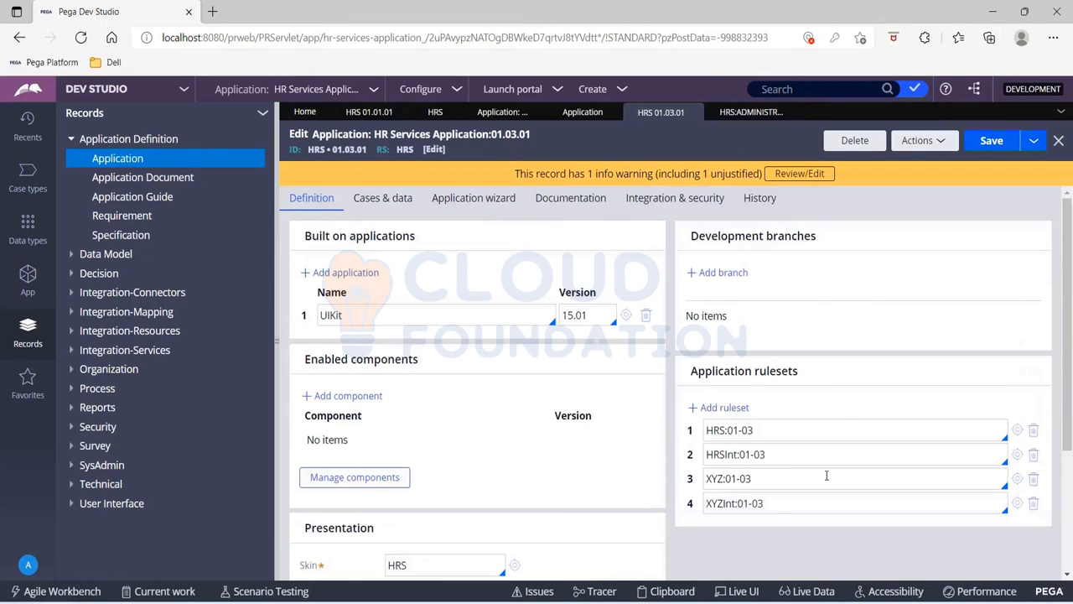
triple_click(753, 428)
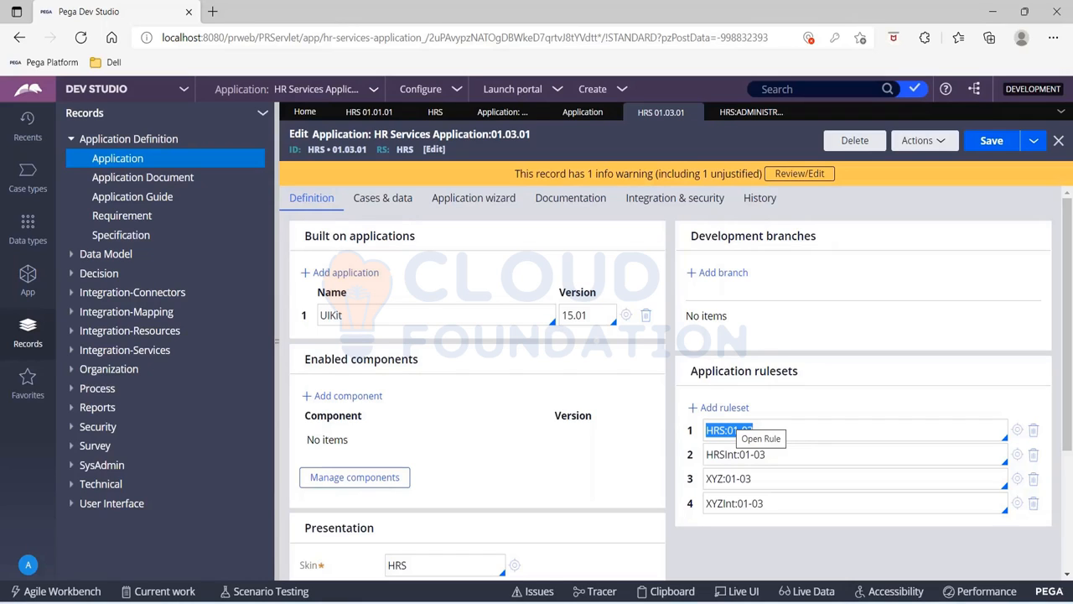
left_click(413, 15)
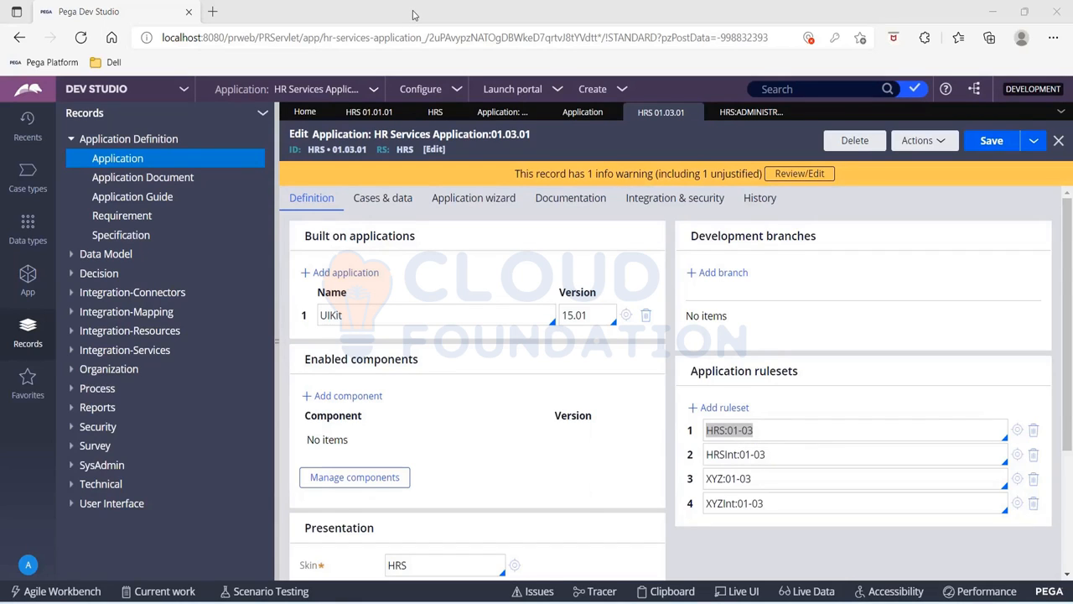